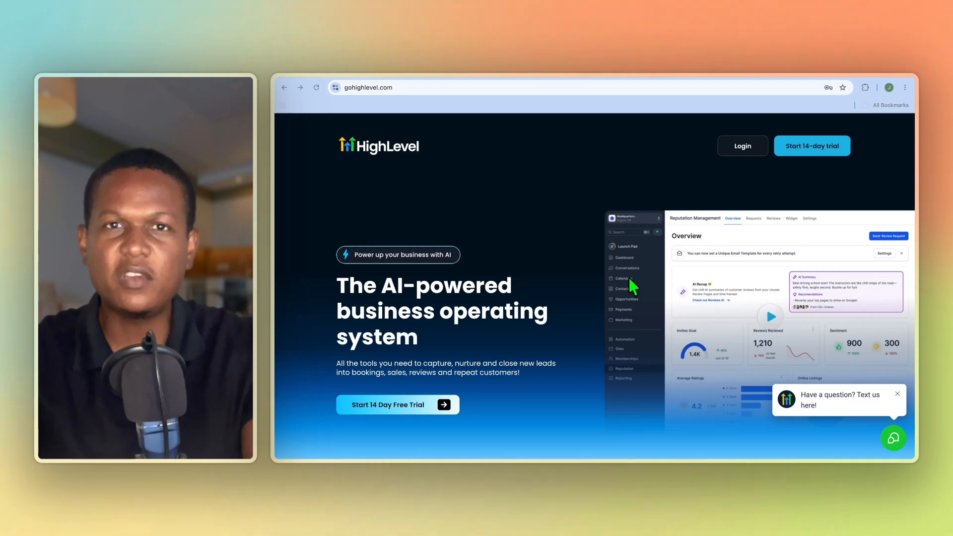
{"action": "scroll", "coordinate": [633, 287], "scroll_direction": "down", "scroll_amount": 1}
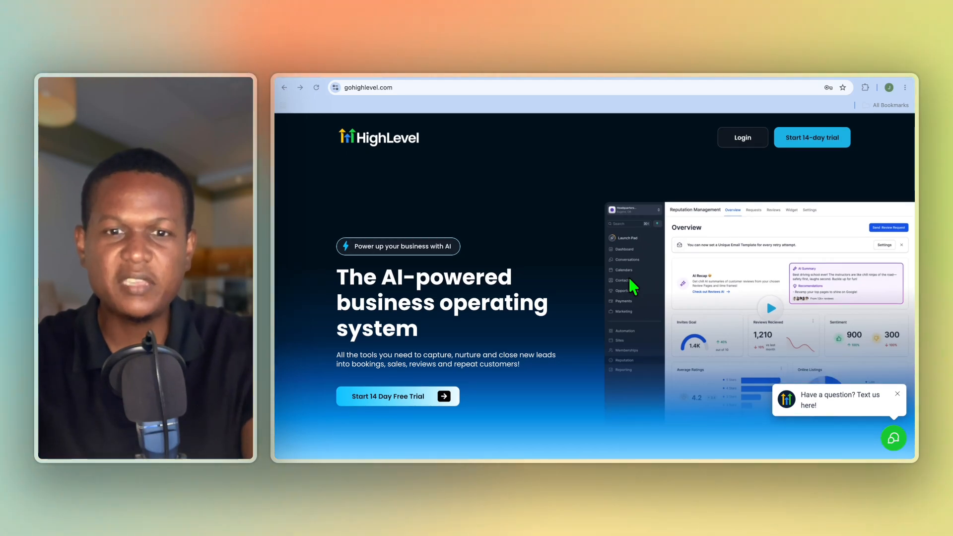
{"action": "scroll", "coordinate": [633, 287], "scroll_direction": "down", "scroll_amount": 1}
{"action": "scroll", "coordinate": [633, 287], "scroll_direction": "down", "scroll_amount": 1}
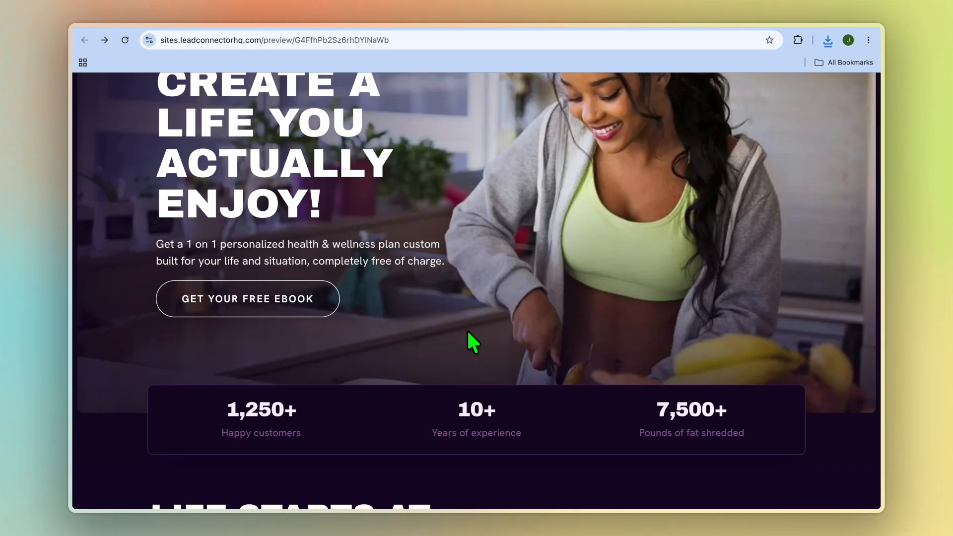
- Look over the health and wellness landing page and open its free ebook sign-up form
{"action": "scroll", "coordinate": [467, 331], "scroll_direction": "down", "scroll_amount": 1}
{"action": "scroll", "coordinate": [467, 332], "scroll_direction": "down", "scroll_amount": 5}
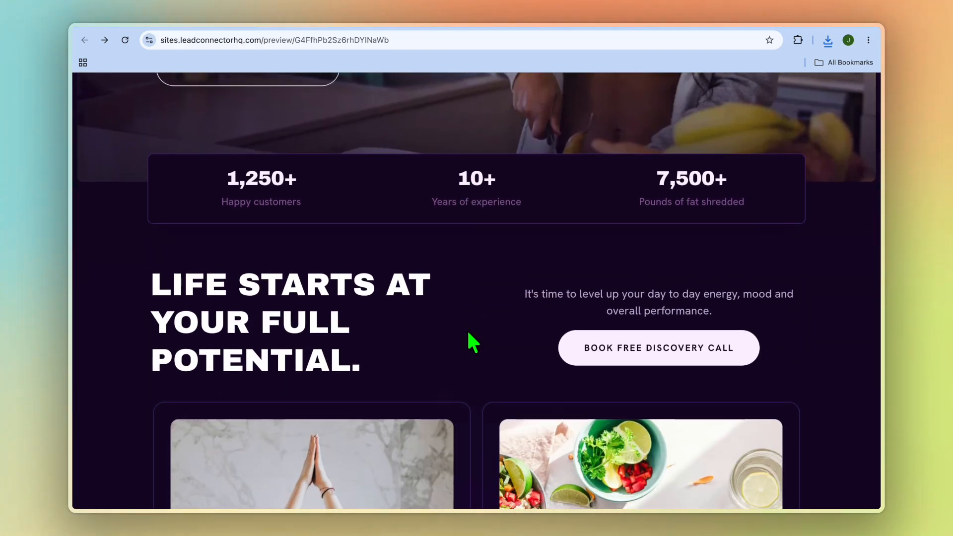
{"action": "scroll", "coordinate": [472, 342], "scroll_direction": "up", "scroll_amount": 6}
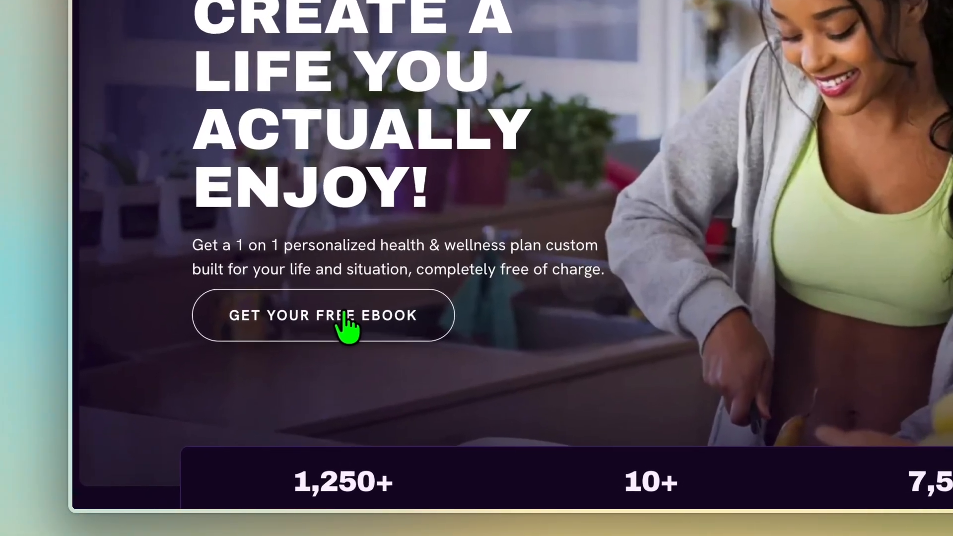
{"action": "left_click", "coordinate": [265, 379]}
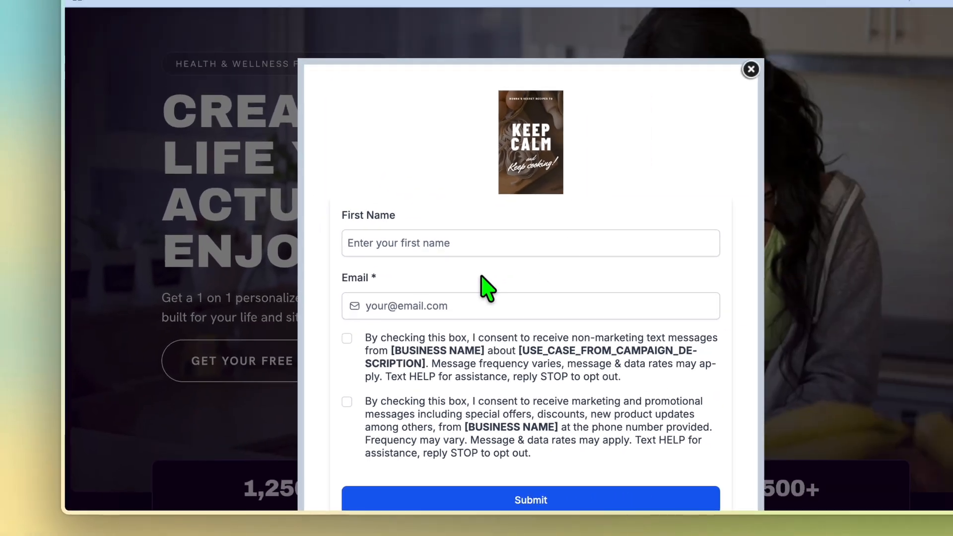
{"action": "left_click", "coordinate": [443, 243]}
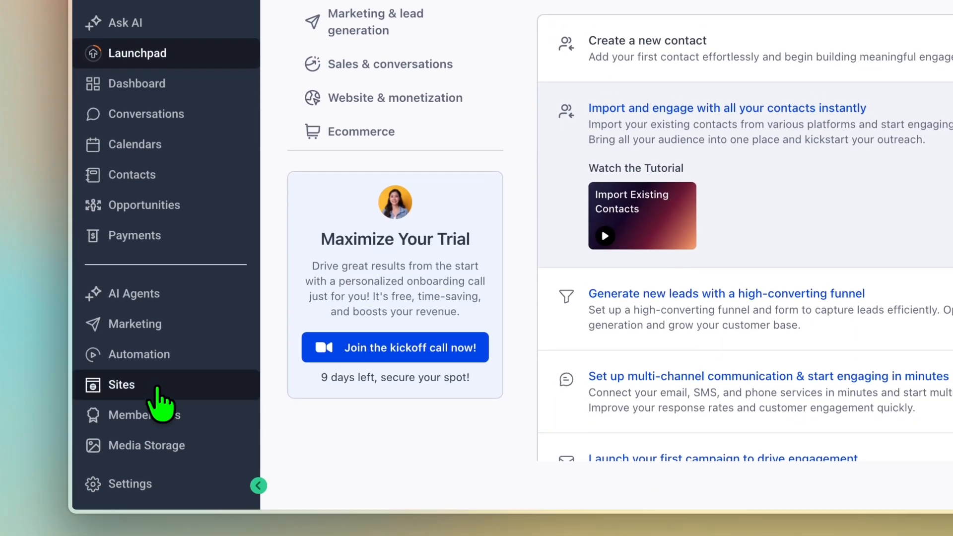
- Open the Sites section and view the list of funnels
{"action": "left_click", "coordinate": [152, 392]}
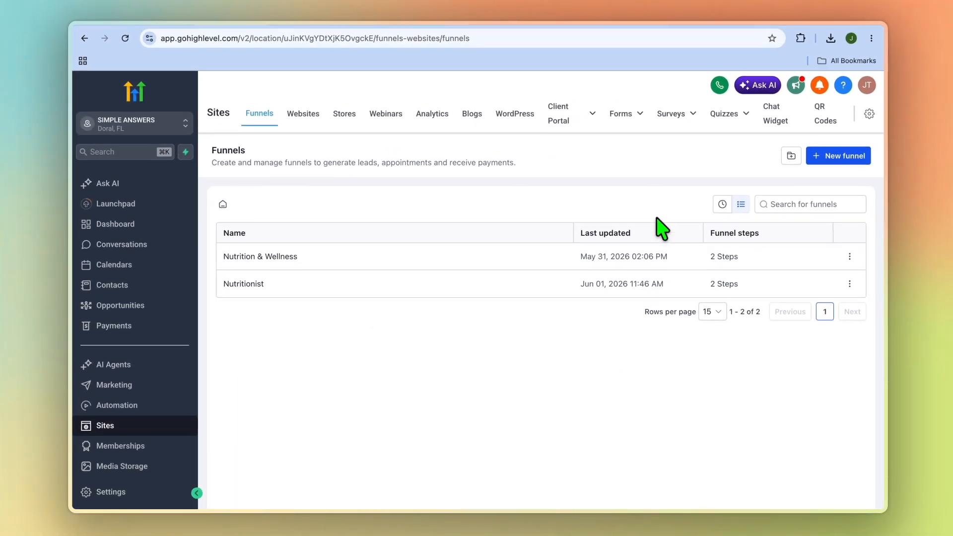
{"action": "left_click", "coordinate": [817, 157]}
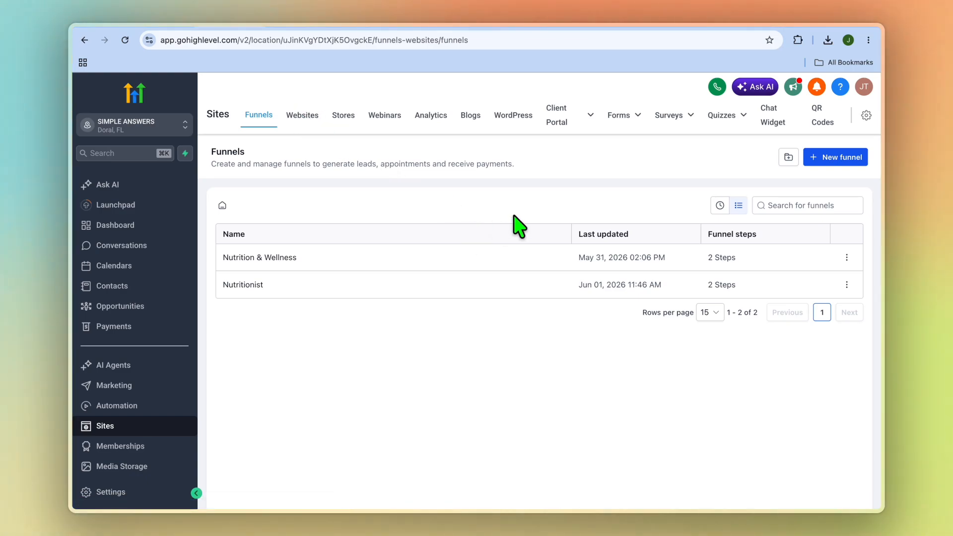
{"action": "mouse_move", "coordinate": [619, 119]}
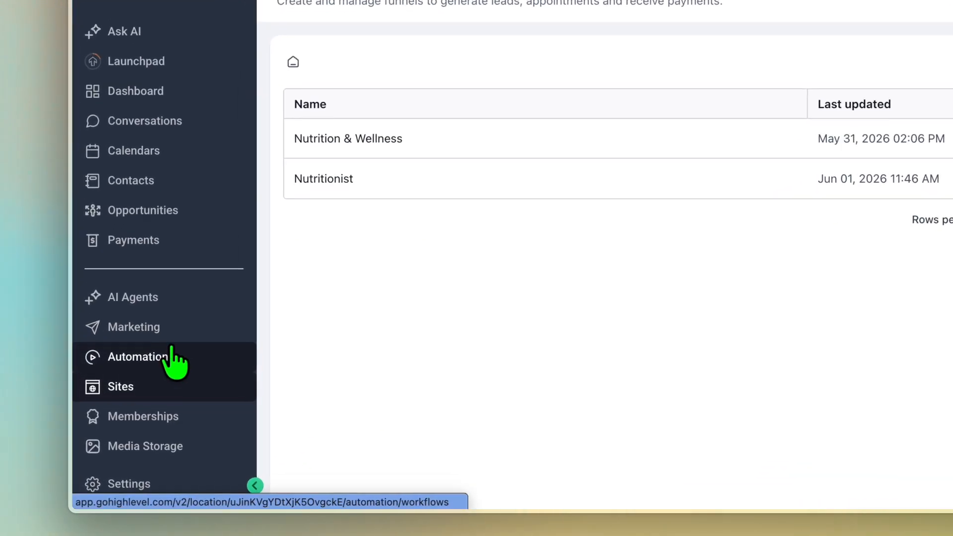
- Open the Lead Follow-Up Automation workflow and examine its sequence from the form trigger to the internal team notification
{"action": "left_click", "coordinate": [173, 358]}
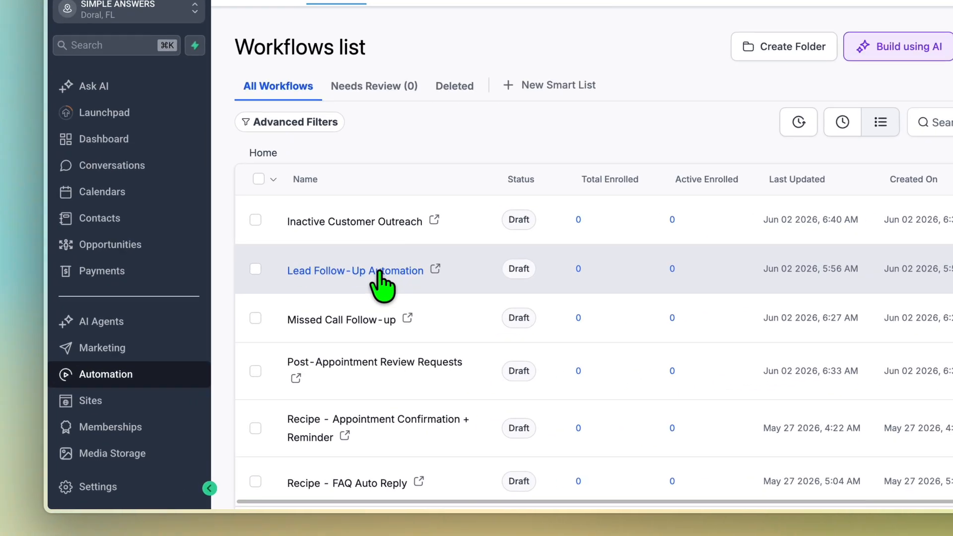
{"action": "left_click", "coordinate": [382, 285]}
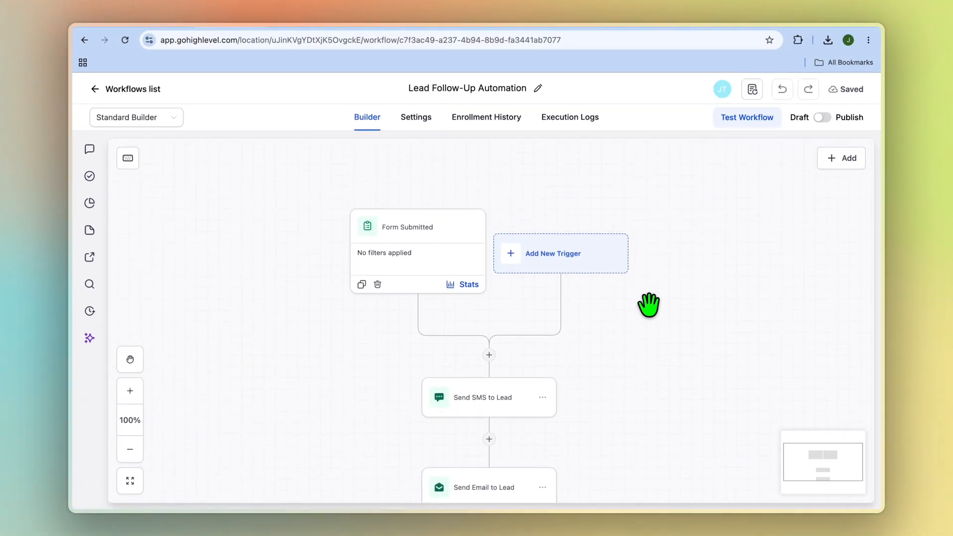
{"action": "scroll", "coordinate": [649, 305], "scroll_direction": "down", "scroll_amount": 1}
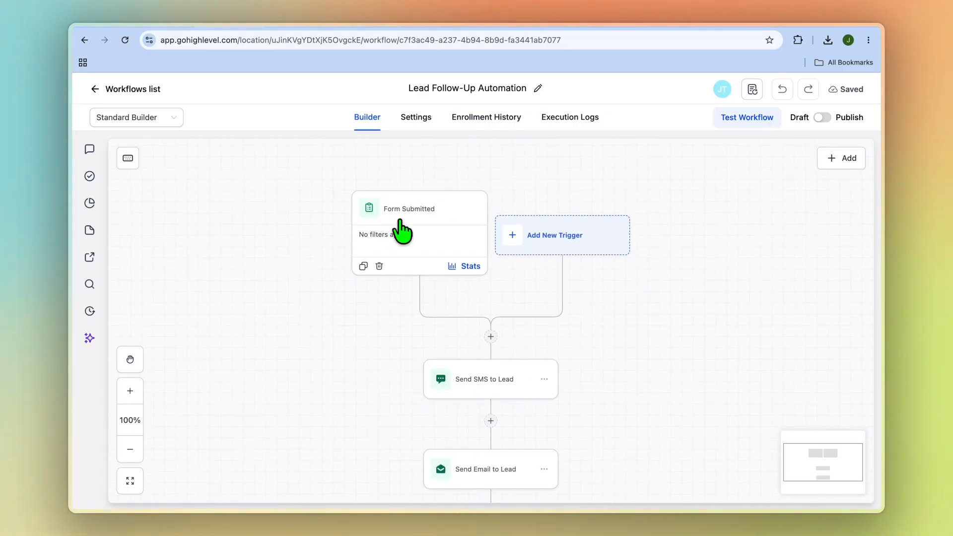
{"action": "scroll", "coordinate": [435, 219], "scroll_direction": "down", "scroll_amount": 2}
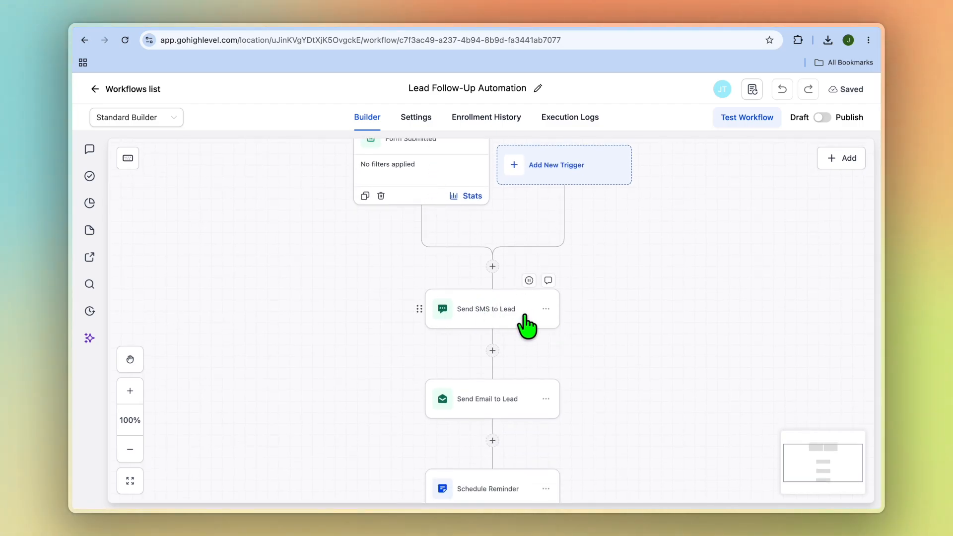
{"action": "scroll", "coordinate": [527, 326], "scroll_direction": "down", "scroll_amount": 3}
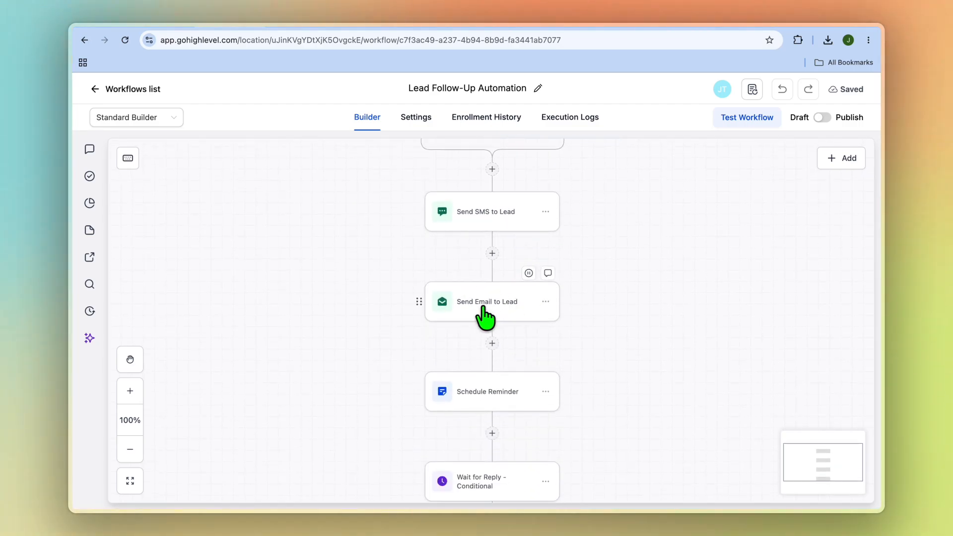
{"action": "scroll", "coordinate": [499, 320], "scroll_direction": "down", "scroll_amount": 2}
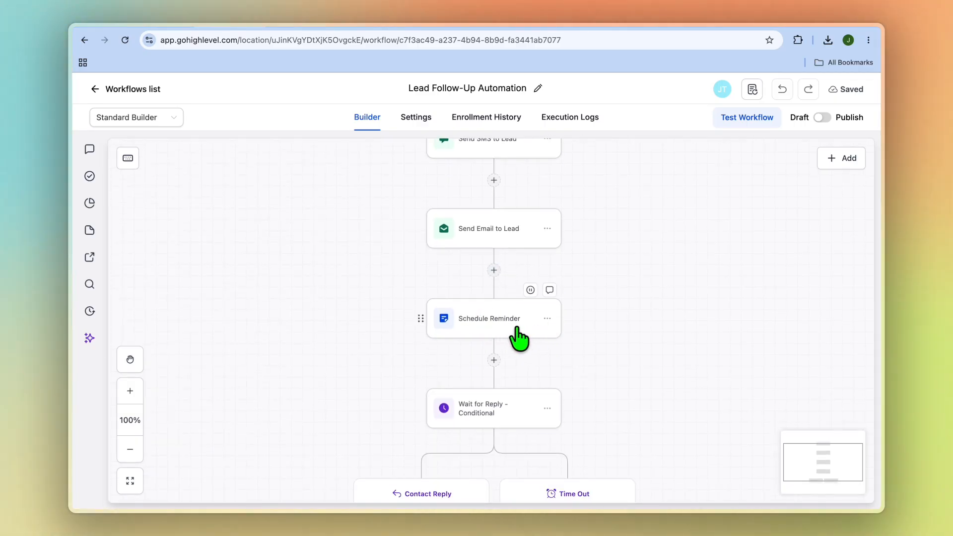
{"action": "scroll", "coordinate": [514, 330], "scroll_direction": "down", "scroll_amount": 1}
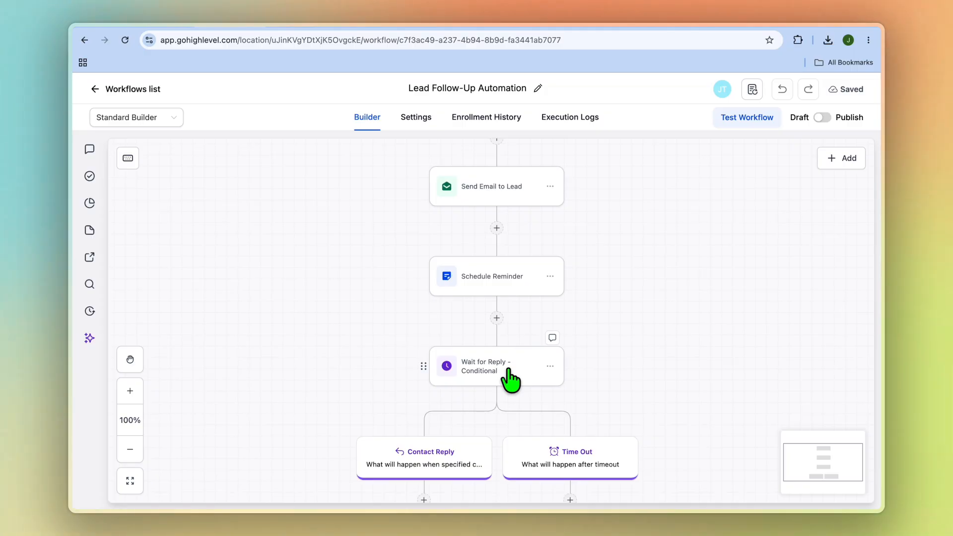
{"action": "scroll", "coordinate": [509, 379], "scroll_direction": "down", "scroll_amount": 2}
{"action": "scroll", "coordinate": [510, 380], "scroll_direction": "down", "scroll_amount": 1}
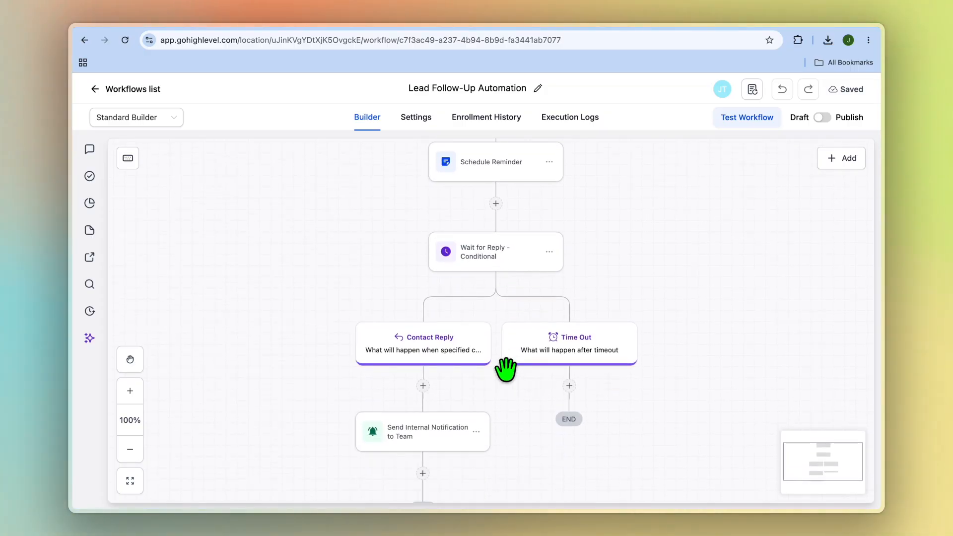
{"action": "scroll", "coordinate": [505, 370], "scroll_direction": "down", "scroll_amount": 1}
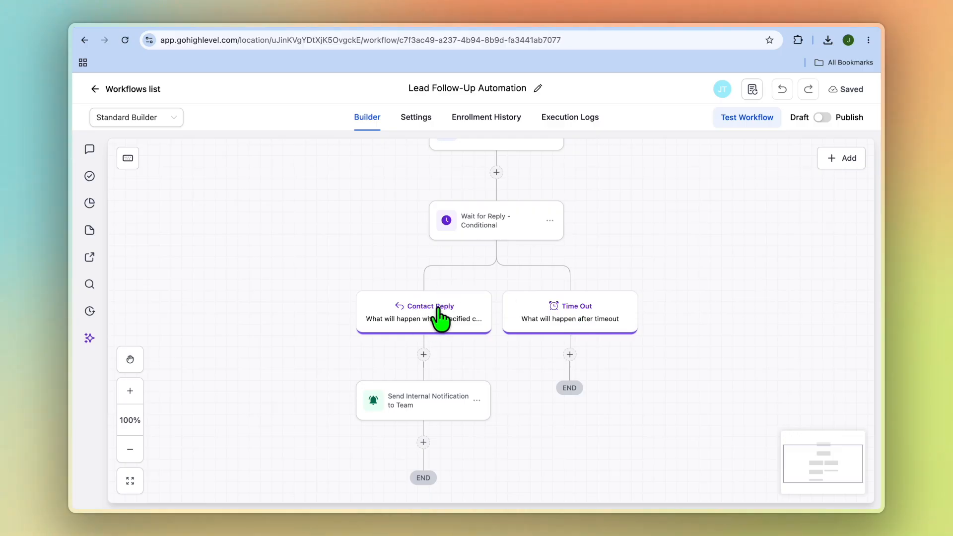
{"action": "scroll", "coordinate": [453, 338], "scroll_direction": "down", "scroll_amount": 1}
{"action": "scroll", "coordinate": [453, 338], "scroll_direction": "down", "scroll_amount": 1}
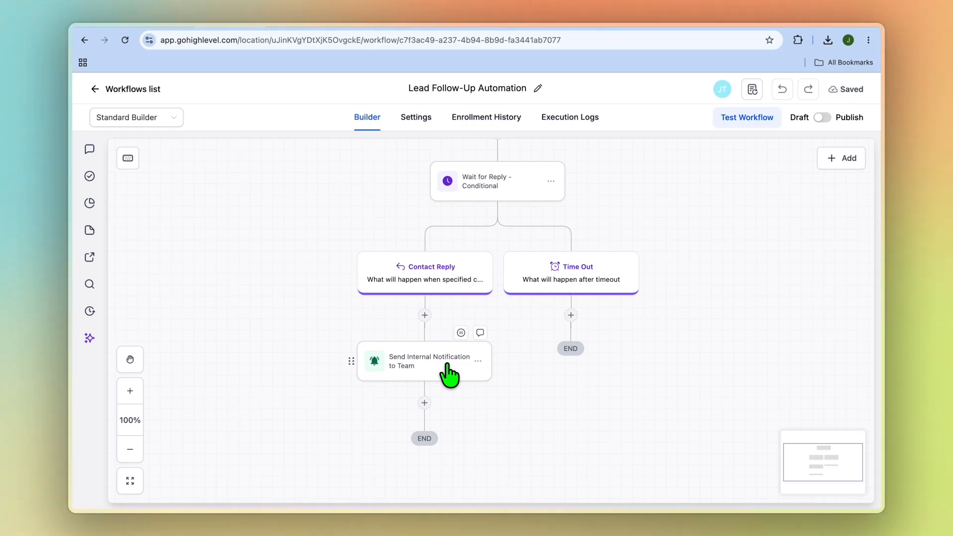
- Return to the workflows list and view the prompt dialog for building a new workflow using AI, closing it without a prompt
{"action": "left_click", "coordinate": [112, 90]}
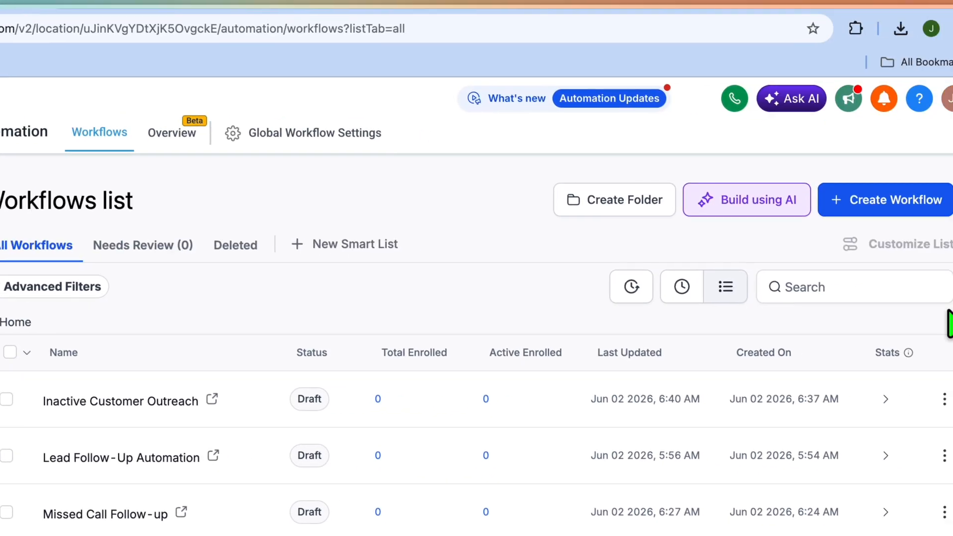
{"action": "left_click", "coordinate": [915, 202]}
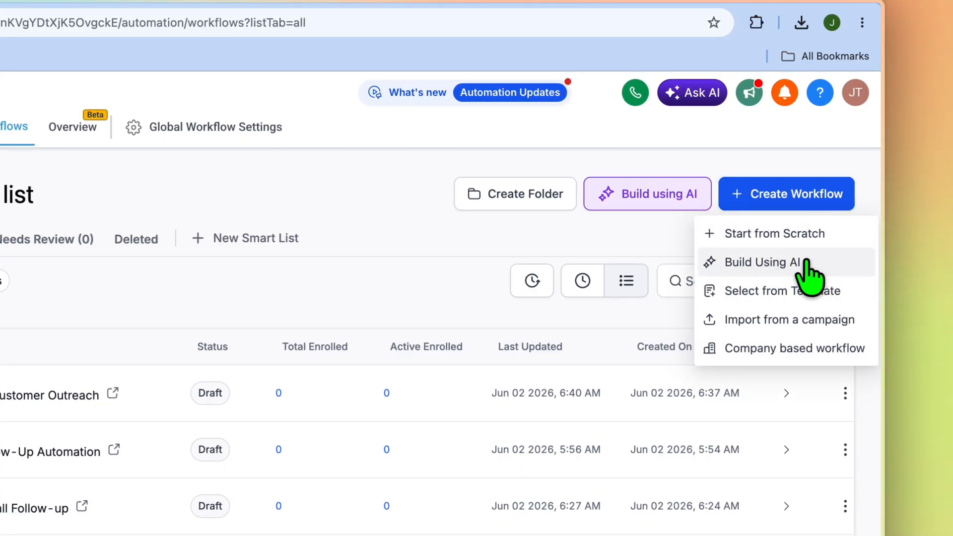
{"action": "left_click", "coordinate": [790, 264]}
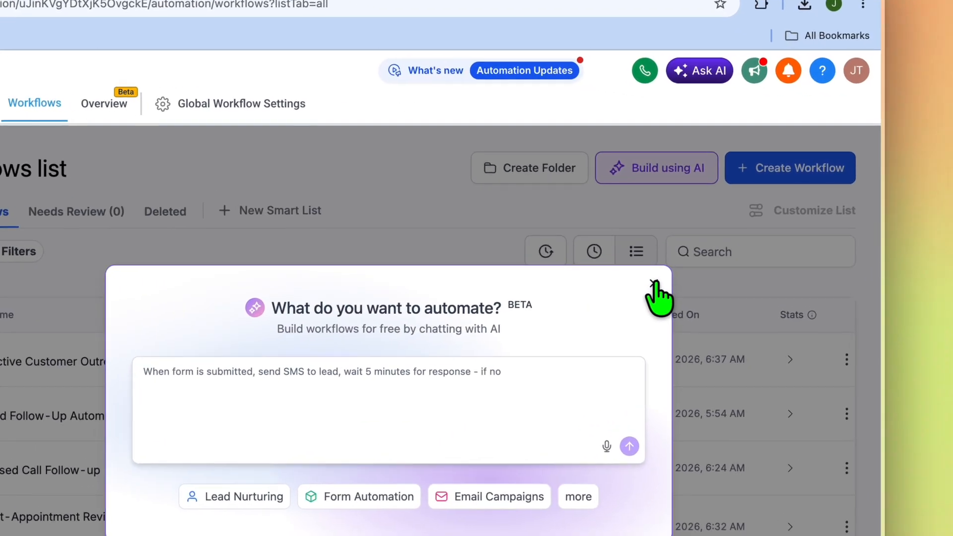
{"action": "left_click", "coordinate": [724, 235]}
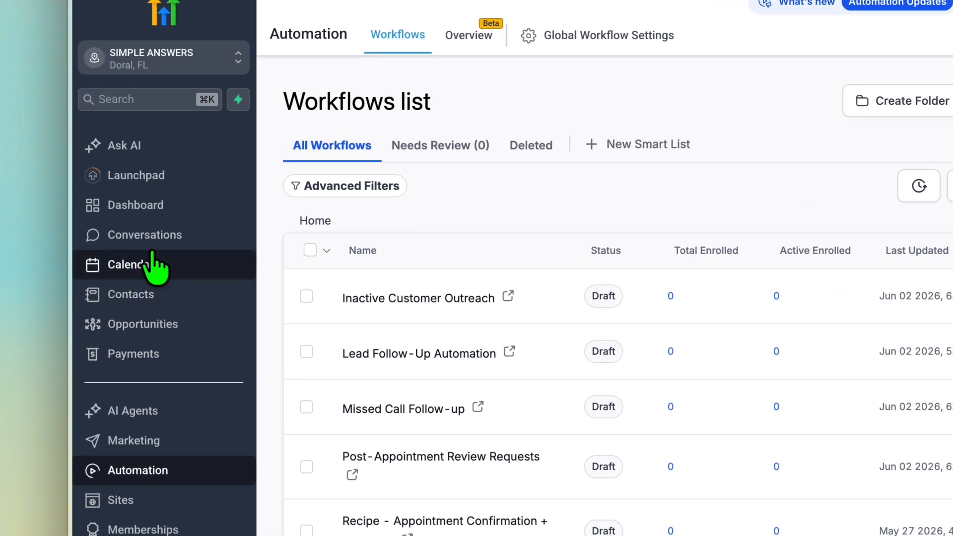
- View the calendar and its appointment list, and open the calendar settings
{"action": "left_click", "coordinate": [127, 261]}
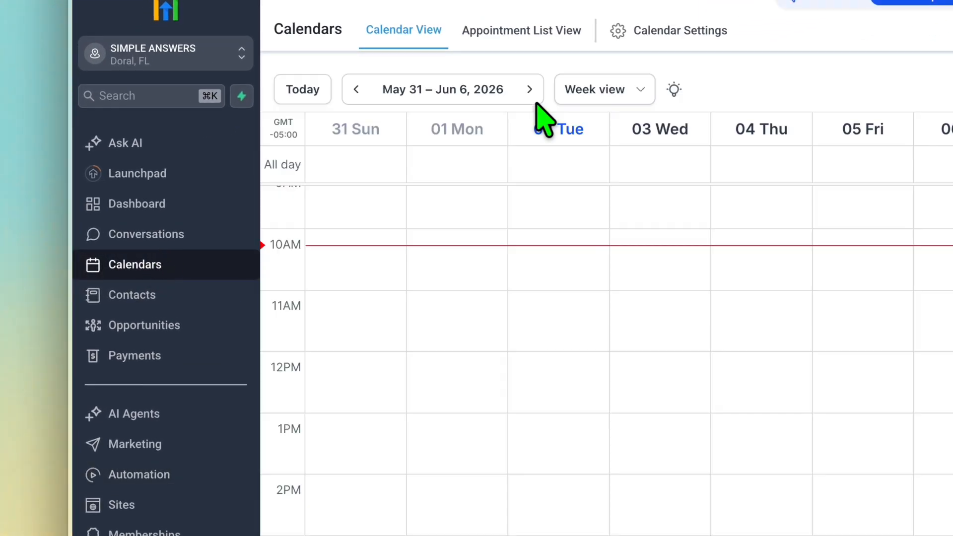
{"action": "left_click", "coordinate": [515, 31]}
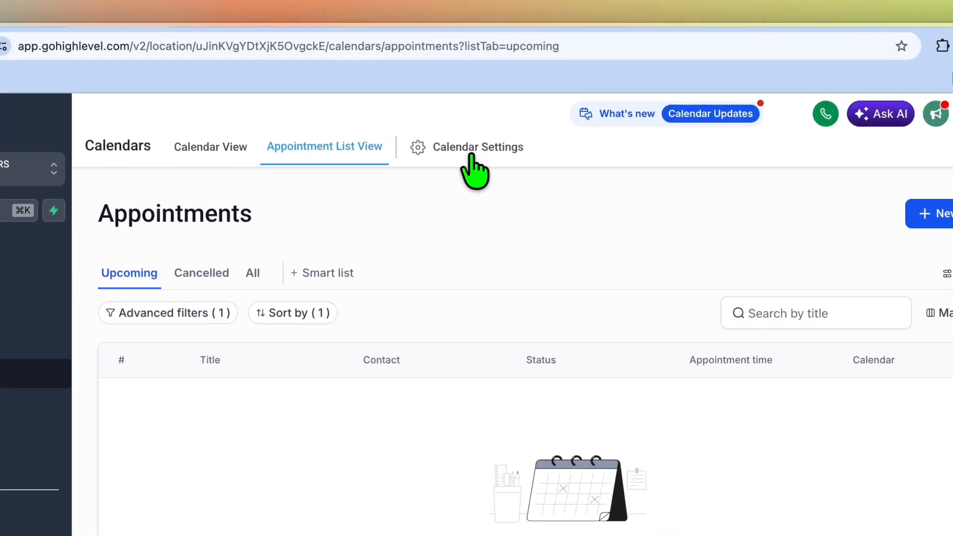
{"action": "left_click", "coordinate": [471, 110]}
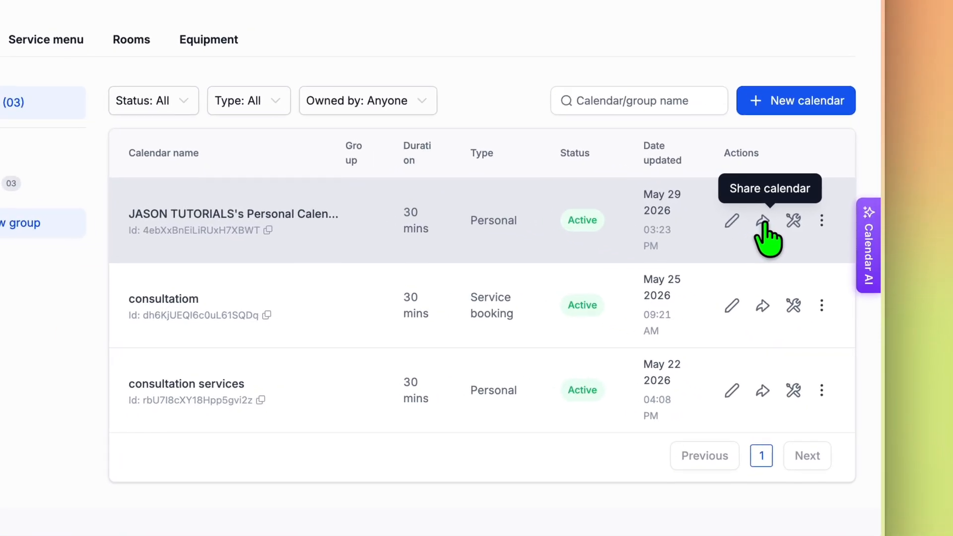
- Copy the scheduling link of the first personal calendar and open it in a new browser tab
{"action": "left_click", "coordinate": [763, 223]}
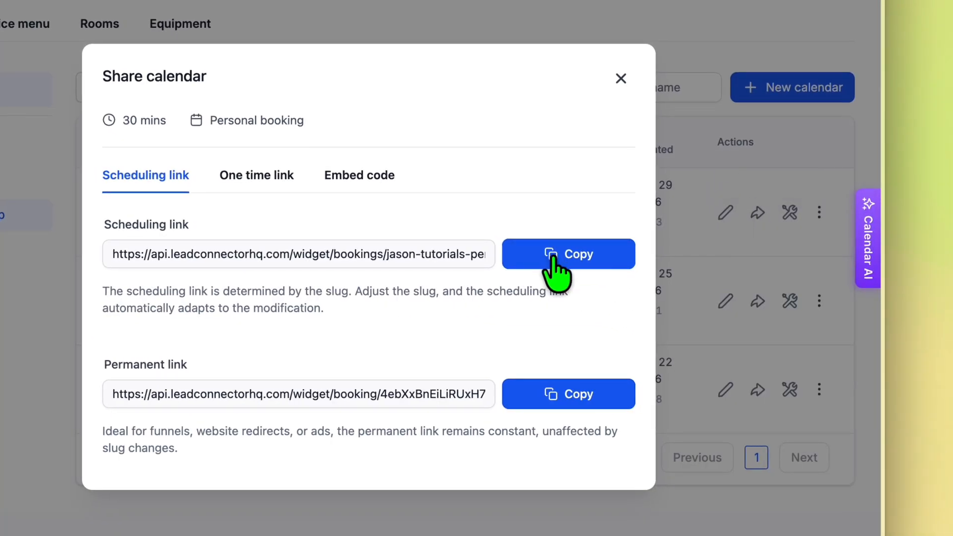
{"action": "left_click", "coordinate": [554, 259]}
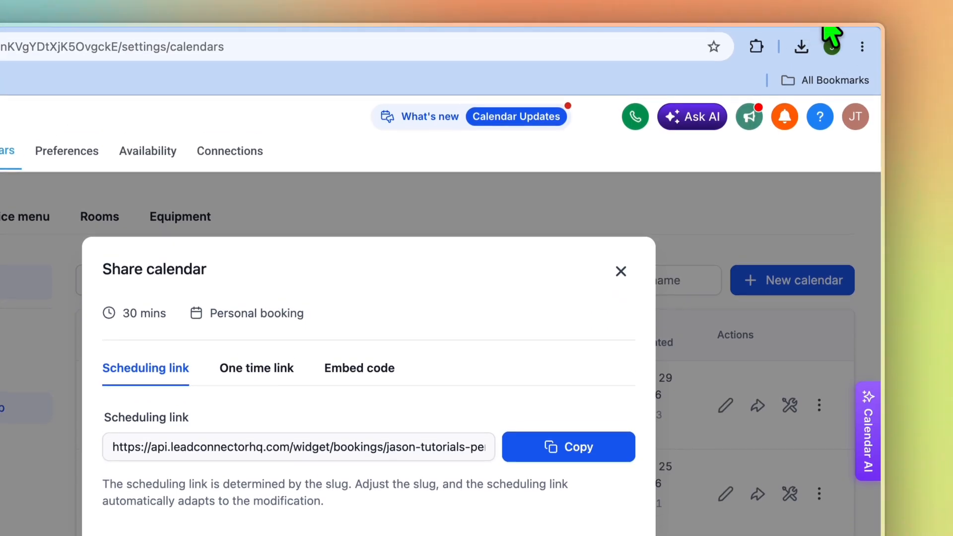
{"action": "key", "text": "super+t"}
{"action": "right_click", "coordinate": [296, 44]}
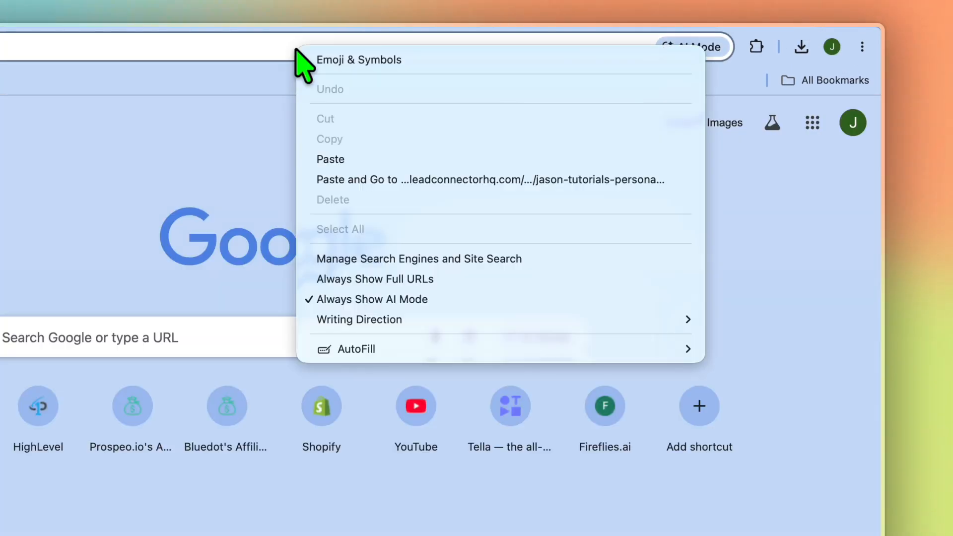
{"action": "left_click", "coordinate": [368, 187]}
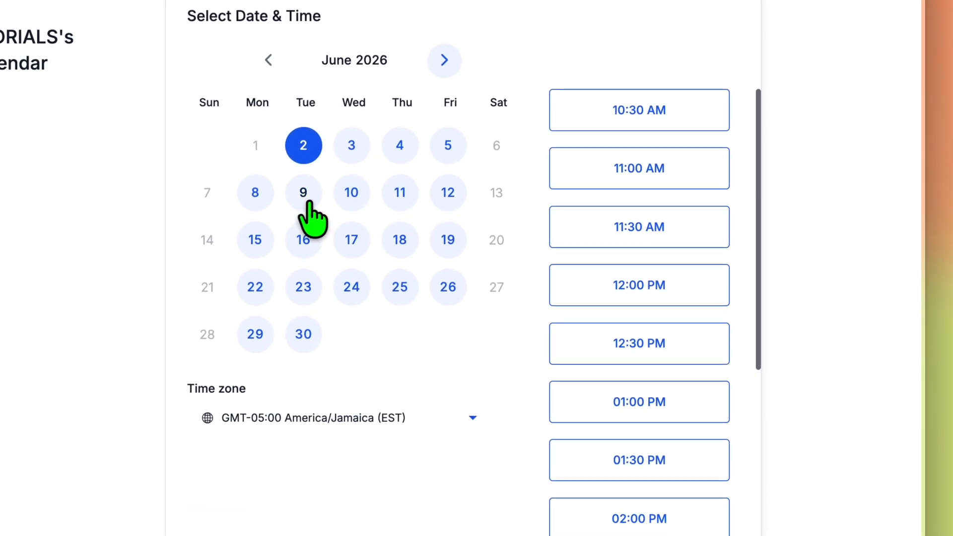
- Select the 08:30 AM slot on Tuesday, June 9, 2026 on the booking page
{"action": "left_click", "coordinate": [308, 199]}
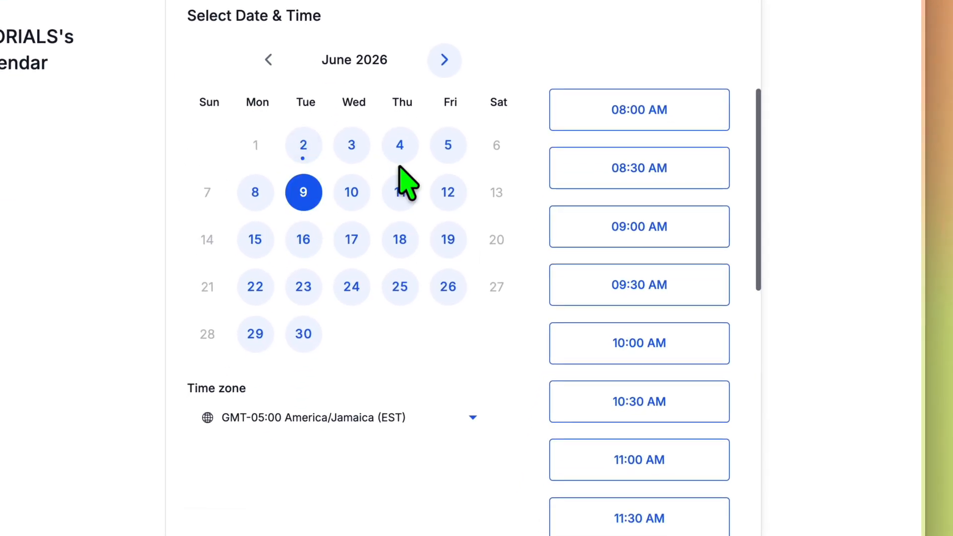
{"action": "left_click", "coordinate": [617, 180]}
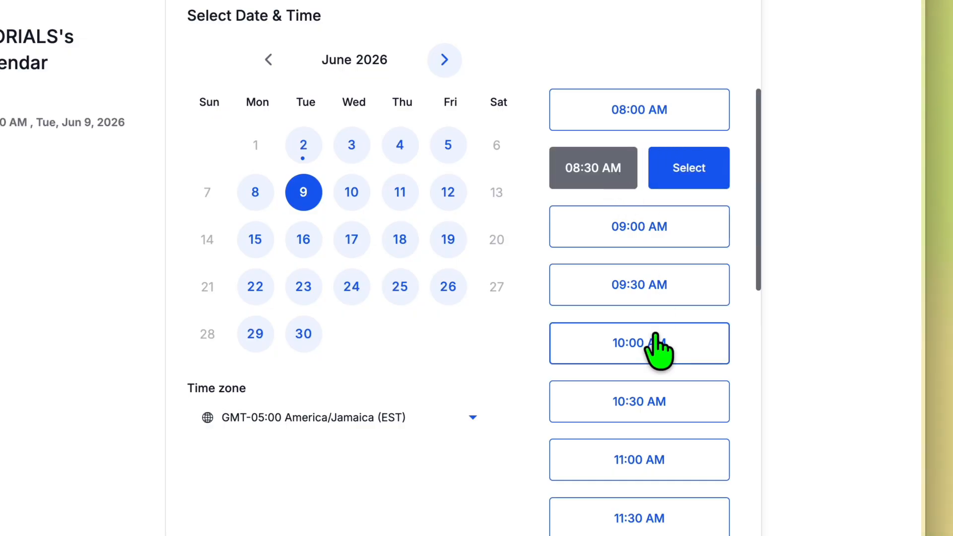
{"action": "left_click", "coordinate": [684, 175]}
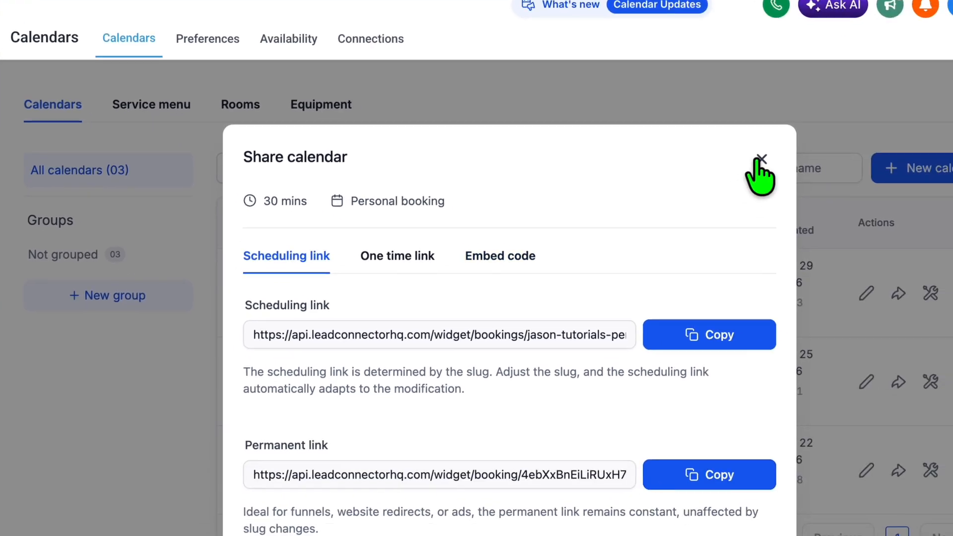
- Close the calendar sharing dialog and leave the settings area
{"action": "left_click", "coordinate": [760, 160]}
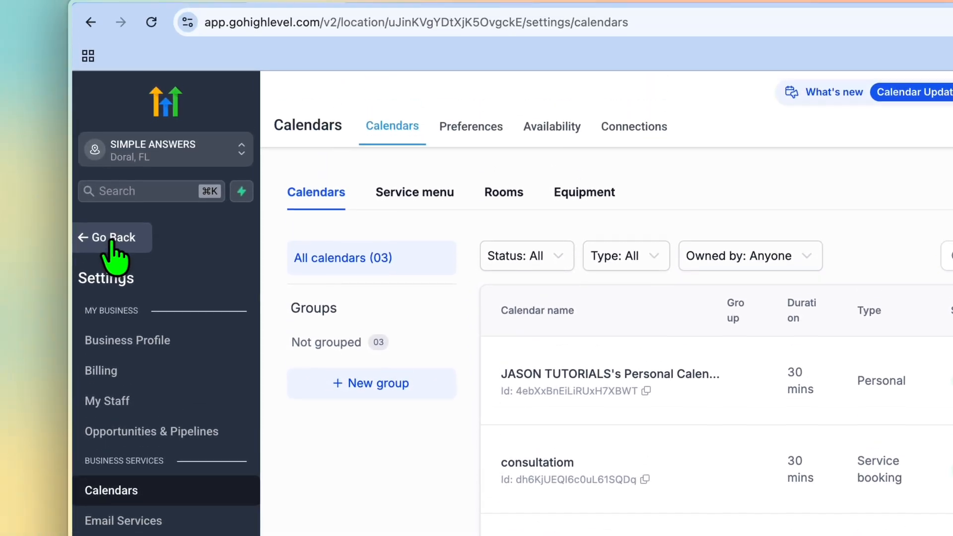
{"action": "left_click", "coordinate": [99, 258]}
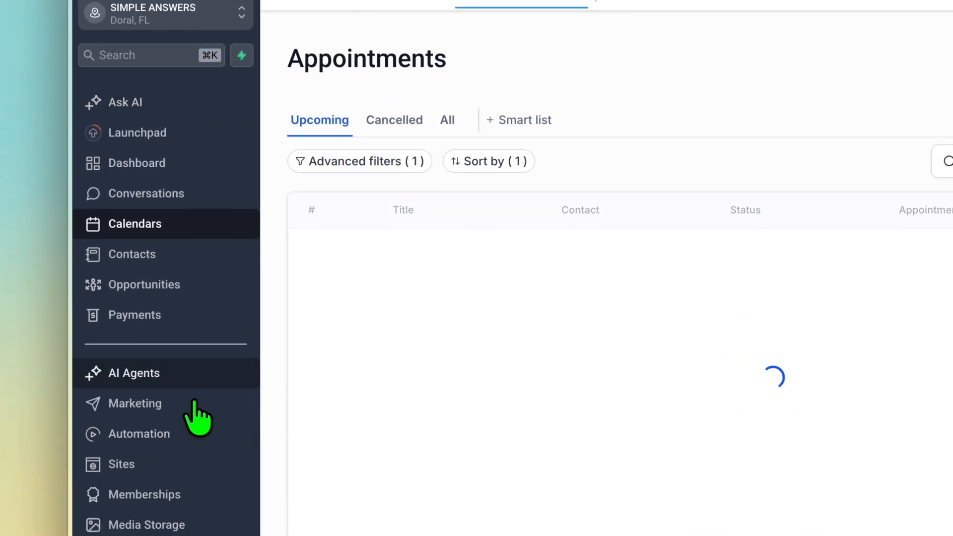
- Open the workflow automations list and open the "Recipe - Appointment Confirmation + Reminder" workflow
{"action": "left_click", "coordinate": [167, 355]}
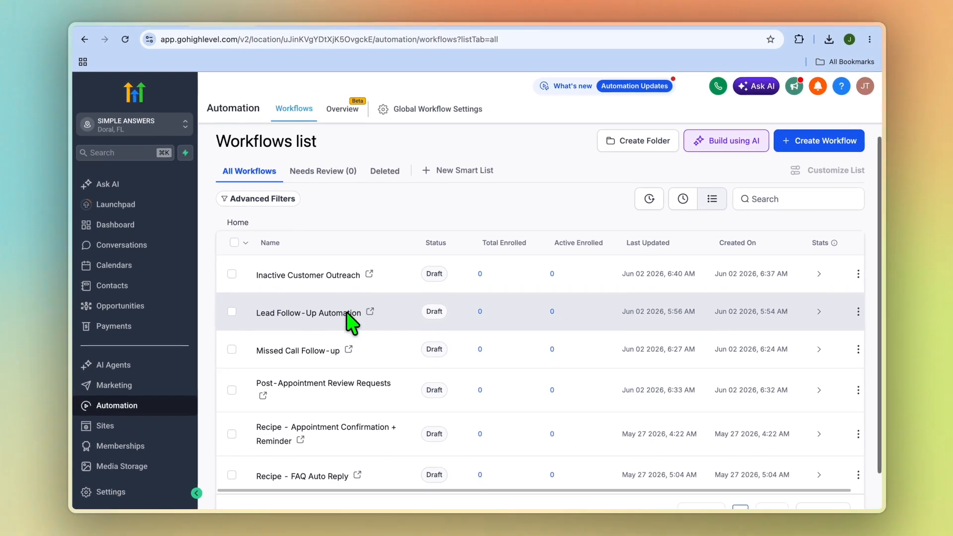
{"action": "scroll", "coordinate": [351, 319], "scroll_direction": "down", "scroll_amount": 2}
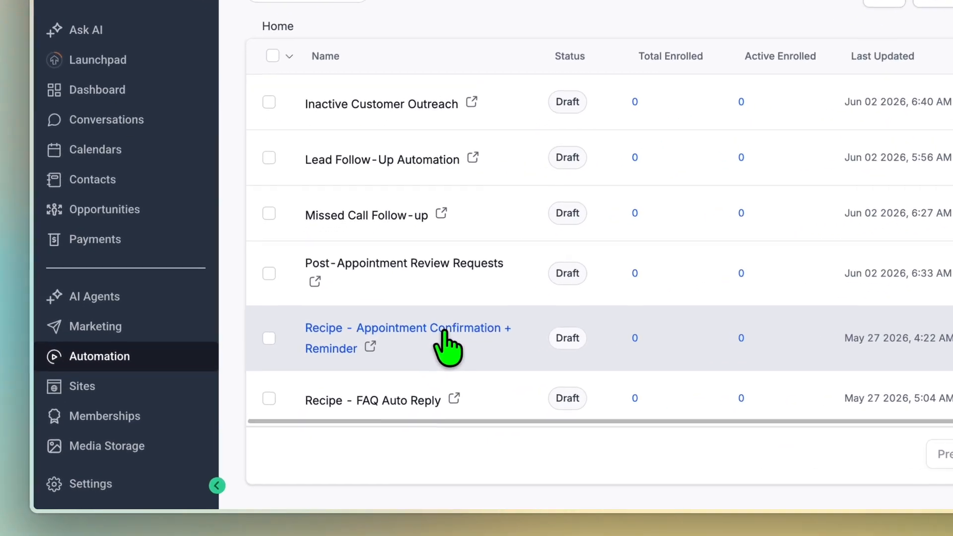
{"action": "left_click", "coordinate": [352, 393]}
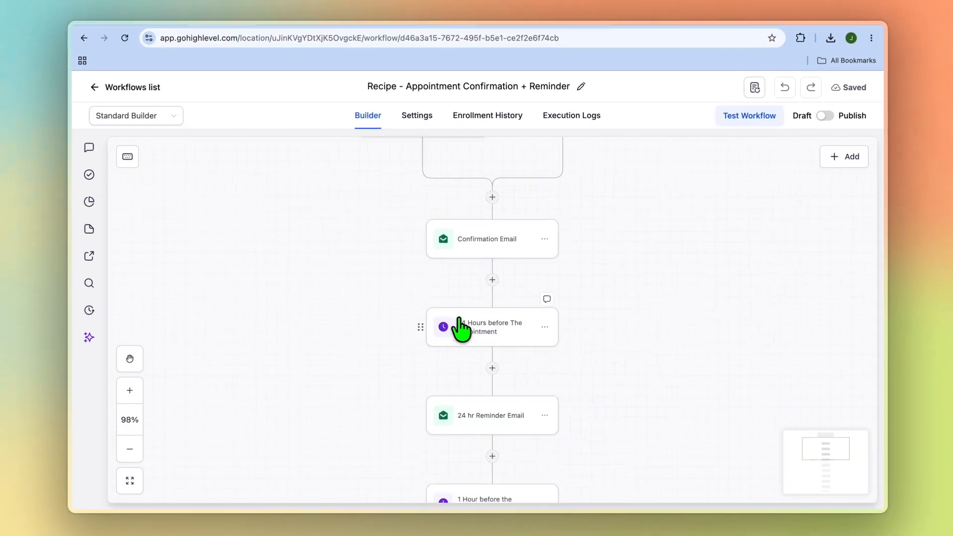
- Examine the appointment workflow from its Appointment Status trigger through the confirmation, wait and reminder steps to the end
{"action": "scroll", "coordinate": [458, 319], "scroll_direction": "up", "scroll_amount": 3}
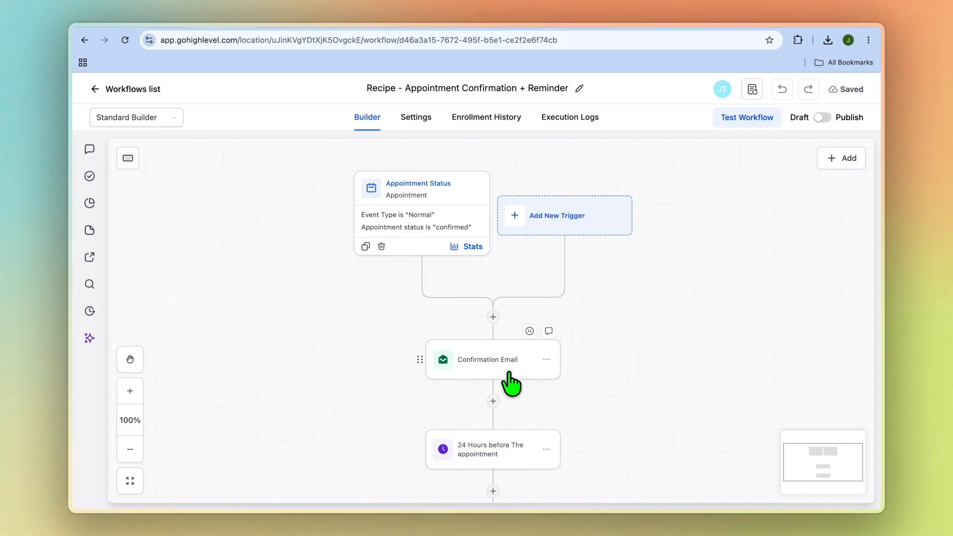
{"action": "scroll", "coordinate": [501, 379], "scroll_direction": "down", "scroll_amount": 2}
{"action": "scroll", "coordinate": [499, 380], "scroll_direction": "down", "scroll_amount": 3}
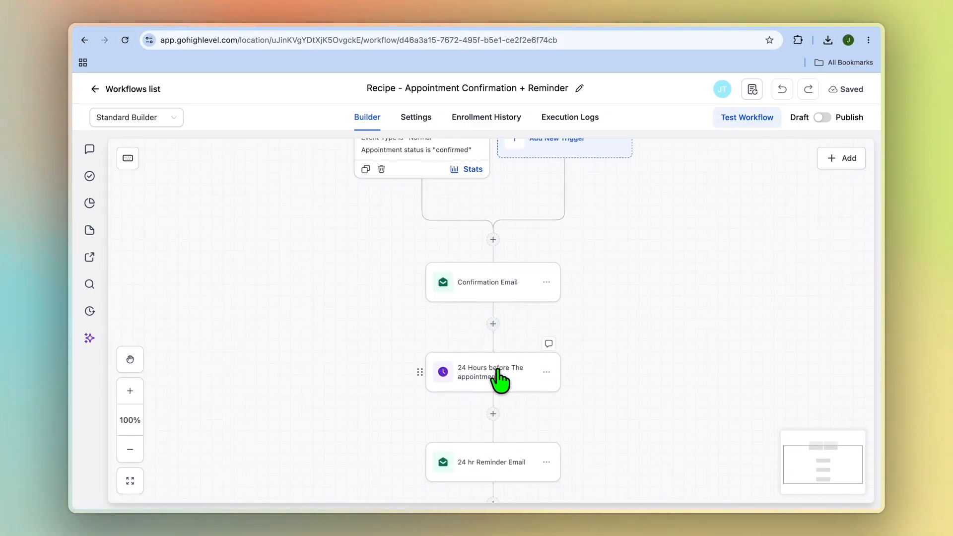
{"action": "scroll", "coordinate": [526, 342], "scroll_direction": "down", "scroll_amount": 3}
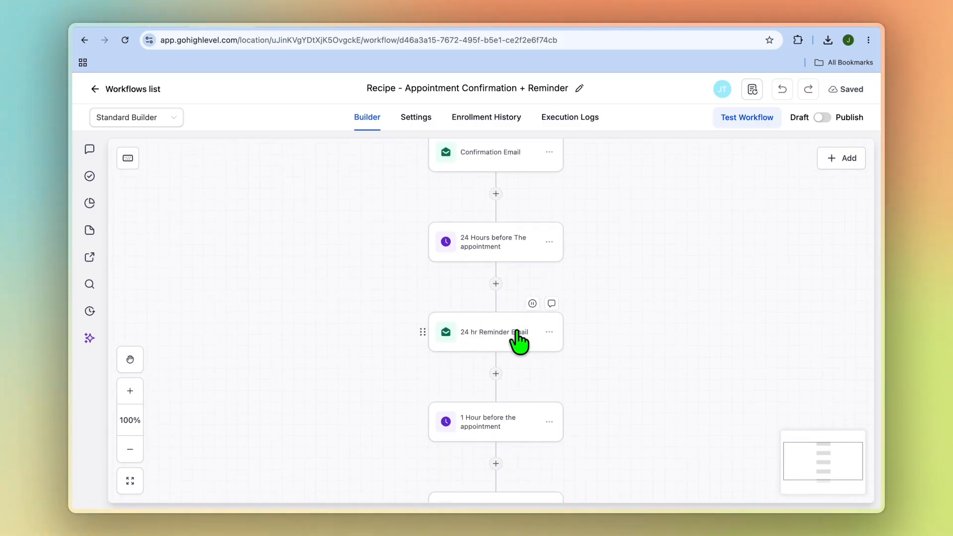
{"action": "scroll", "coordinate": [536, 350], "scroll_direction": "down", "scroll_amount": 3}
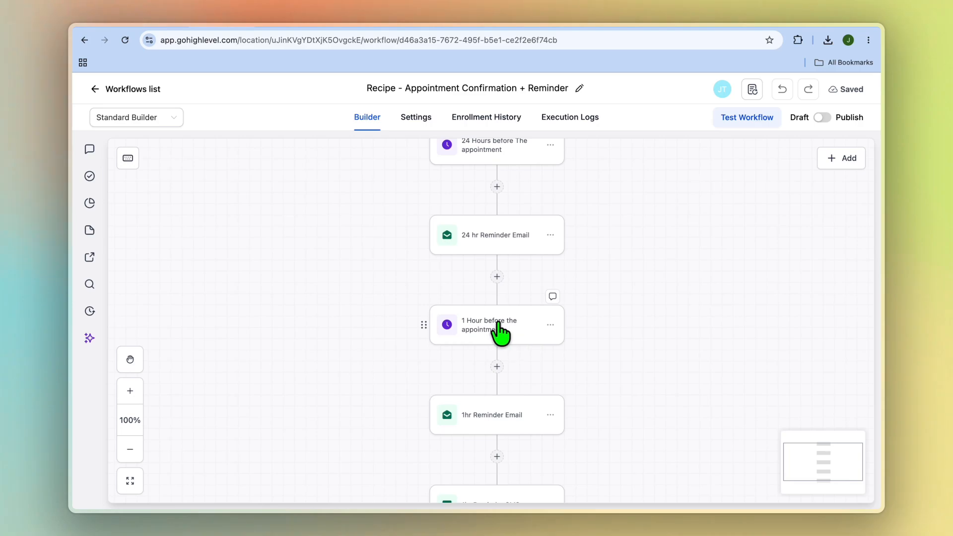
{"action": "scroll", "coordinate": [537, 367], "scroll_direction": "down", "scroll_amount": 2}
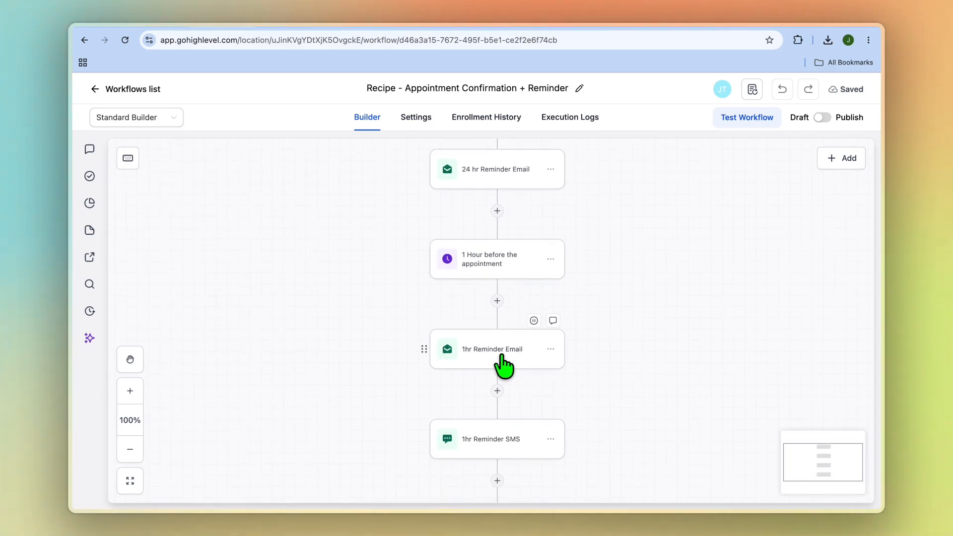
{"action": "scroll", "coordinate": [519, 360], "scroll_direction": "down", "scroll_amount": 3}
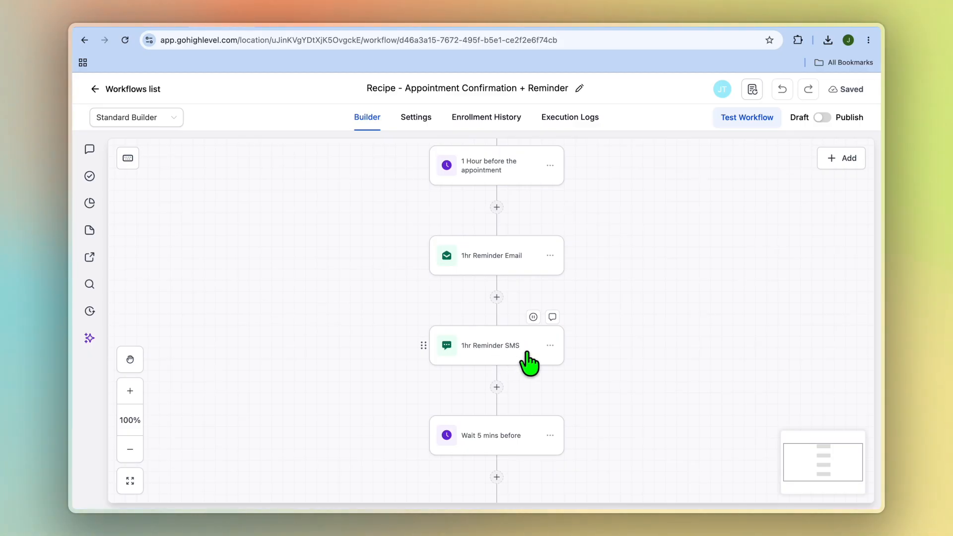
{"action": "scroll", "coordinate": [529, 362], "scroll_direction": "down", "scroll_amount": 4}
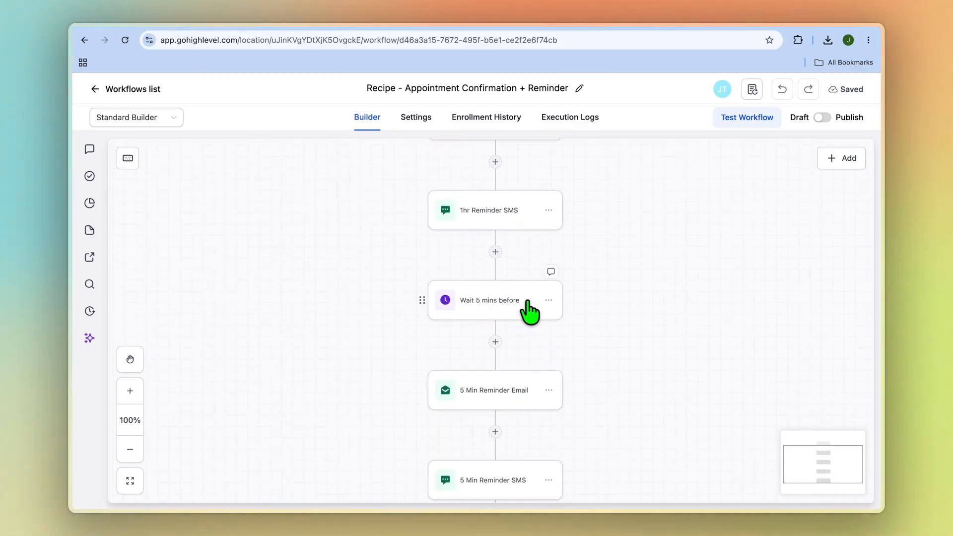
{"action": "scroll", "coordinate": [541, 366], "scroll_direction": "down", "scroll_amount": 3}
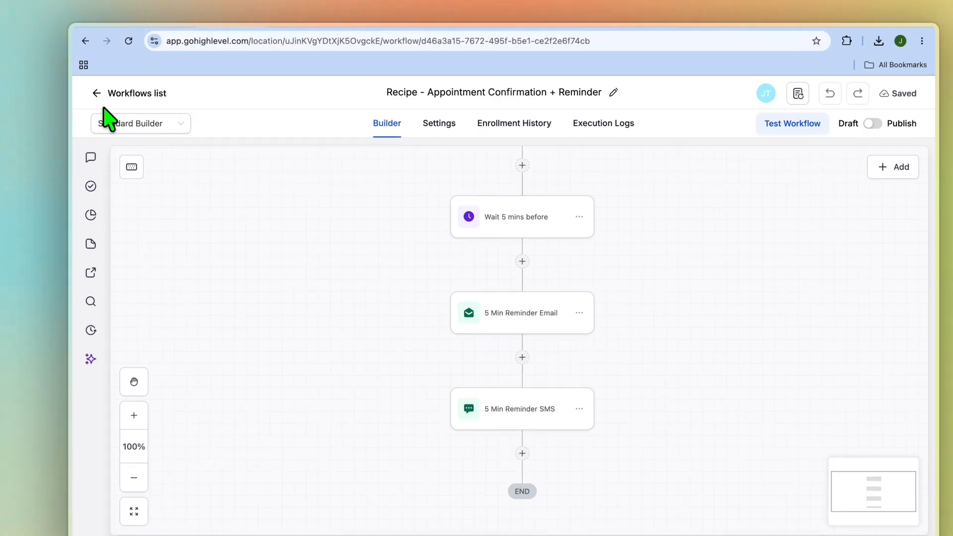
- Leave the workflow builder and display all conversations in the Team Inbox
{"action": "left_click", "coordinate": [98, 94]}
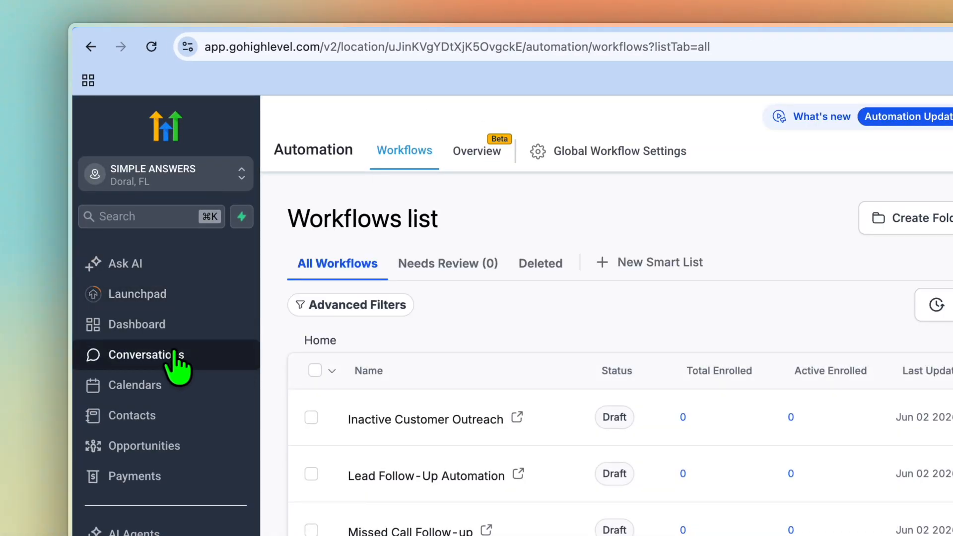
{"action": "left_click", "coordinate": [182, 352]}
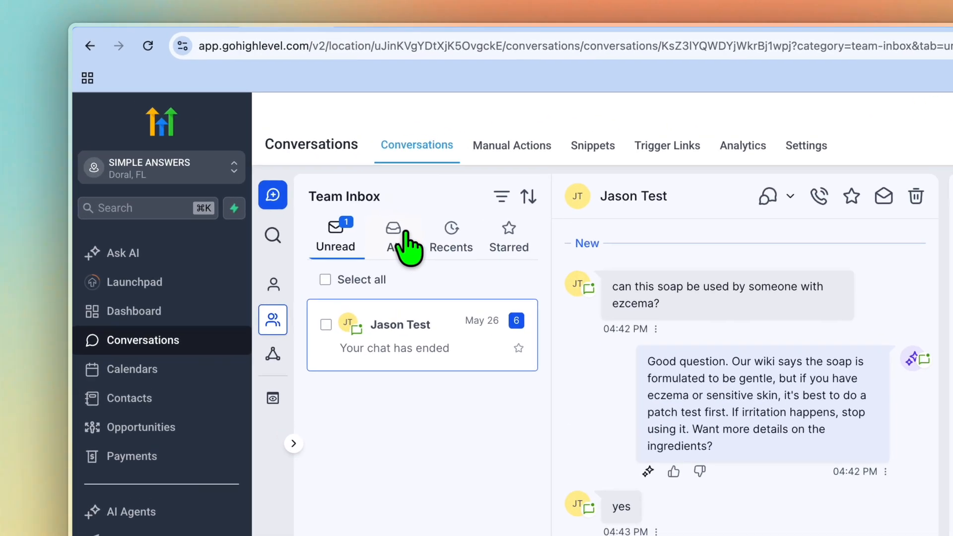
{"action": "left_click", "coordinate": [302, 175]}
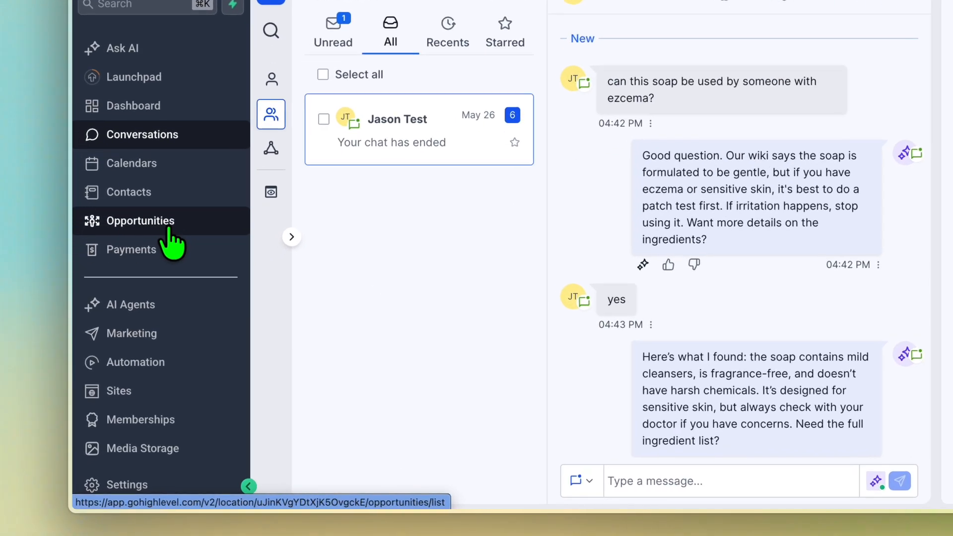
- Open the opportunities board and switch it from Dental Crm to the Marketing Pipeline
{"action": "left_click", "coordinate": [173, 213]}
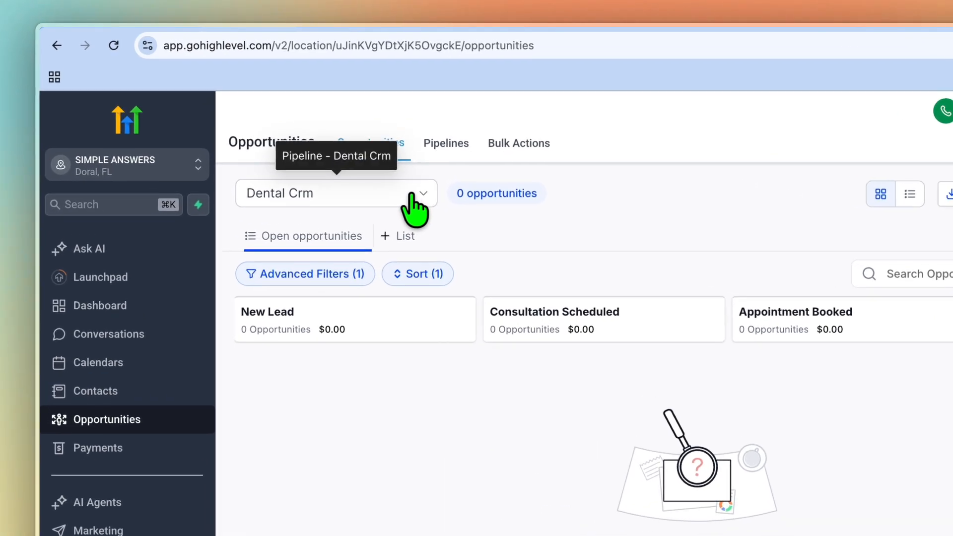
{"action": "left_click", "coordinate": [341, 146]}
{"action": "left_click", "coordinate": [374, 270]}
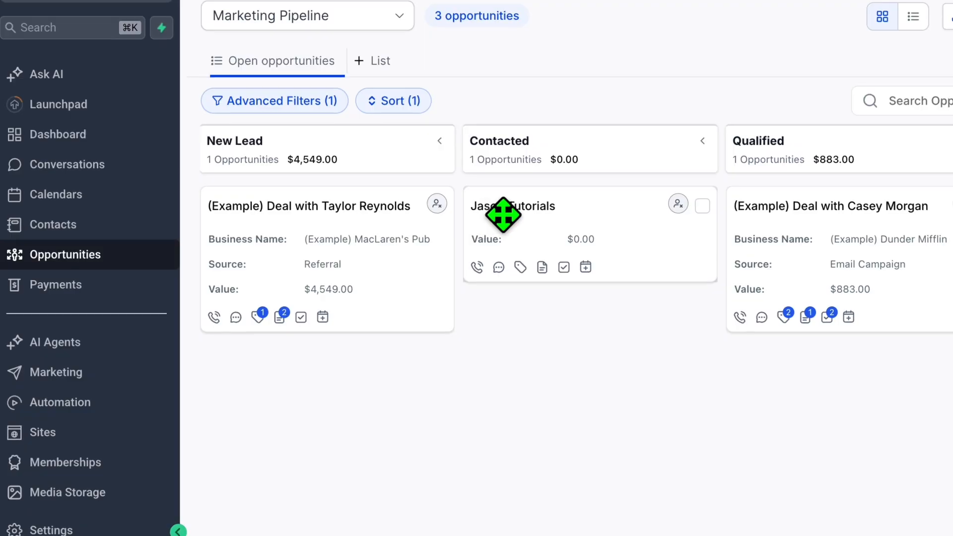
- Move the opportunity in the Contacted stage to the Qualified stage and open the list of pipelines
{"action": "left_click_drag", "start_coordinate": [503, 214], "coordinate": [911, 216]}
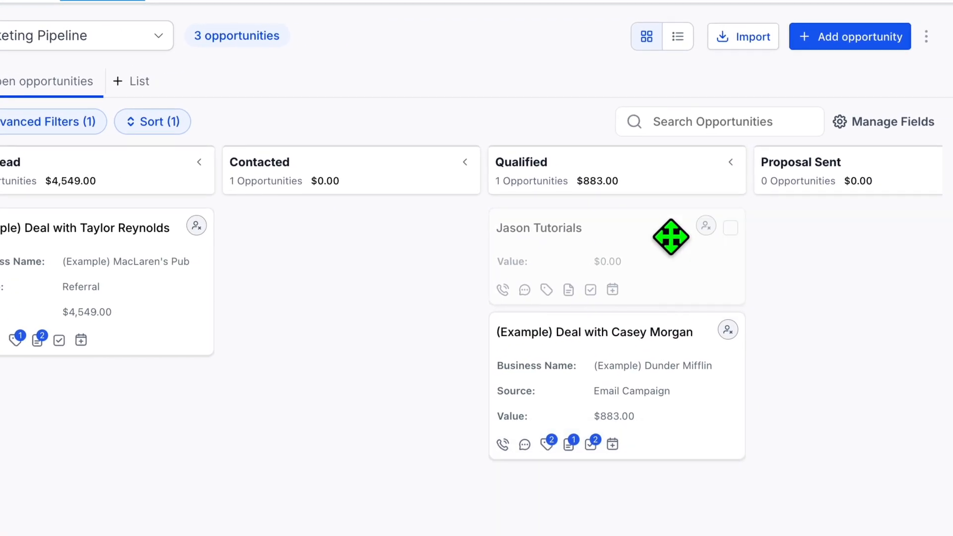
{"action": "left_click_drag", "start_coordinate": [671, 237], "coordinate": [663, 238]}
{"action": "left_click_drag", "start_coordinate": [572, 240], "coordinate": [376, 236]}
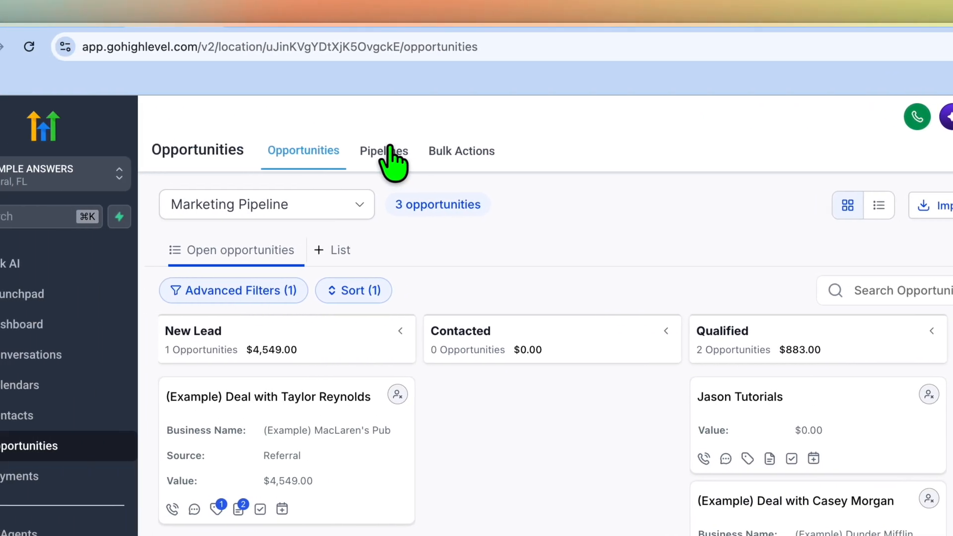
{"action": "left_click", "coordinate": [390, 149]}
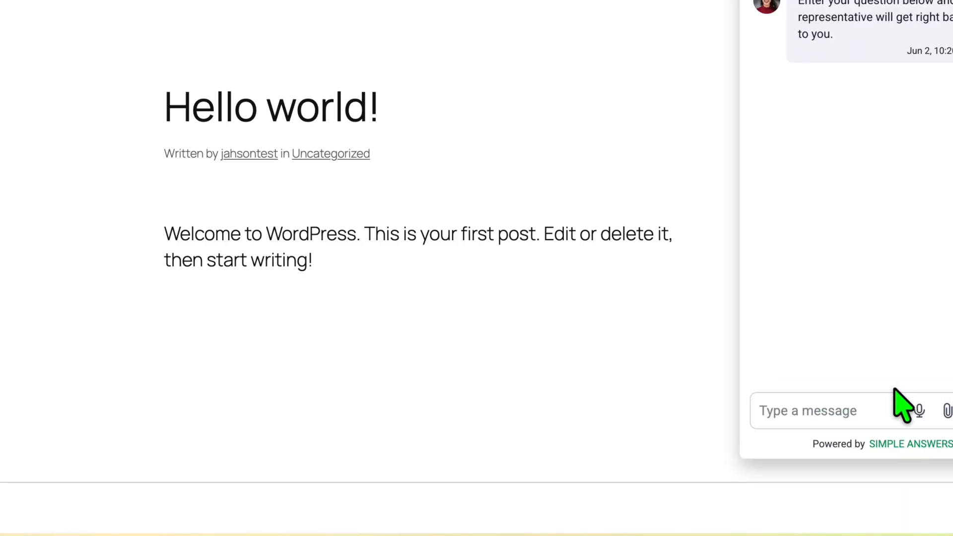
- On the test website, send the chat widget "what are the services that you offer" and "i want to book a cleaning for the 9th"
{"action": "left_click", "coordinate": [799, 406]}
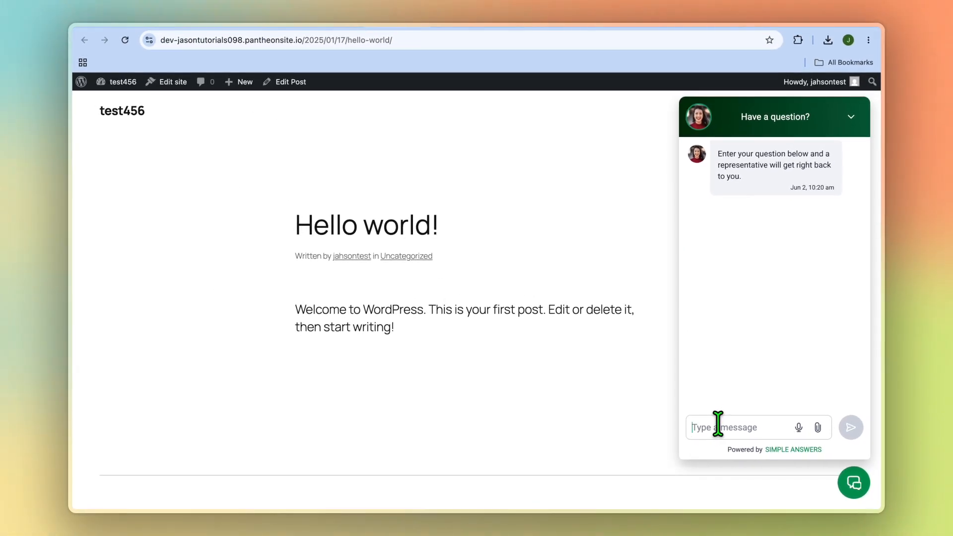
{"action": "type", "text": "w"}
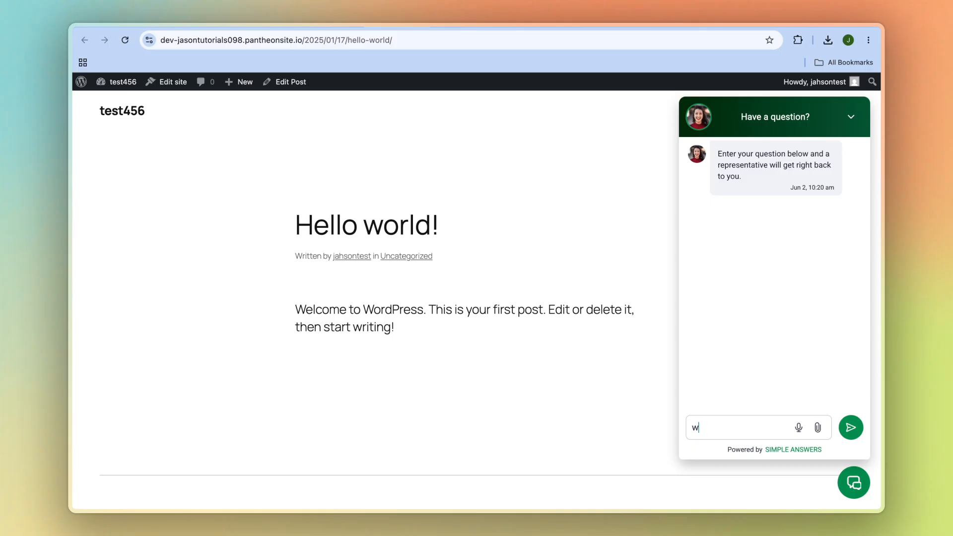
{"action": "type", "text": "hat are the services that you offer"}
{"action": "key", "text": "Return"}
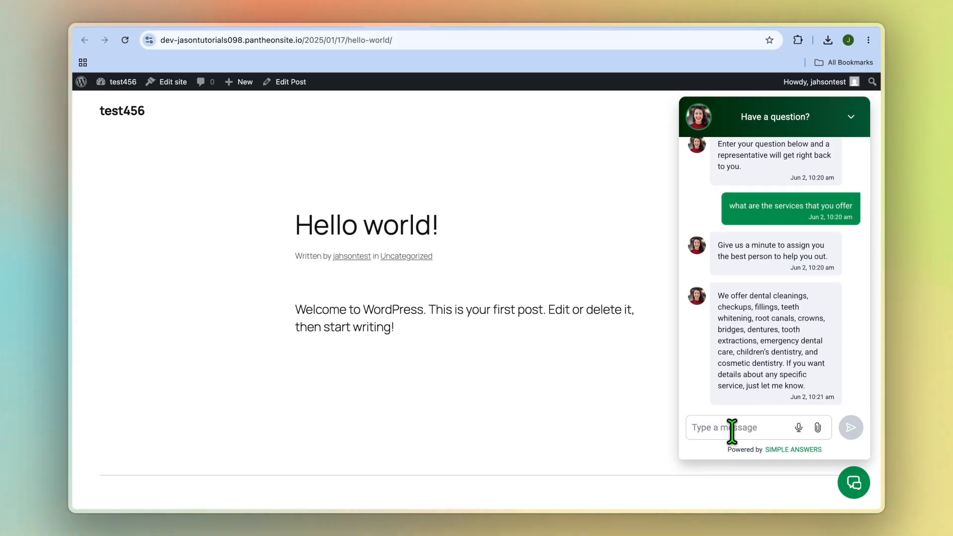
{"action": "type", "text": "i want to book a cleaning for the 9th"}
{"action": "key", "text": "Return"}
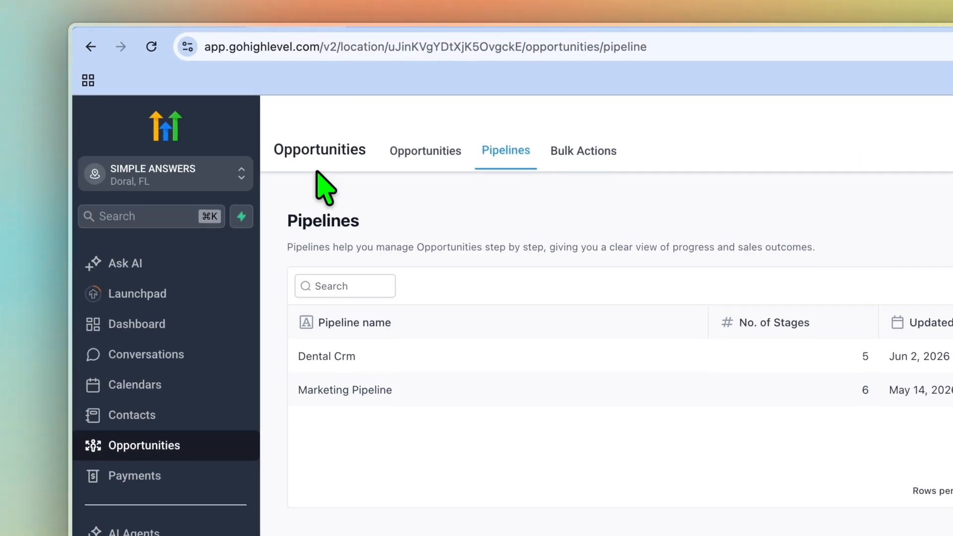
- Return to HighLevel and view the AI Agents area, going through Voice AI to the Conversation AI dashboard
{"action": "left_click", "coordinate": [323, 289]}
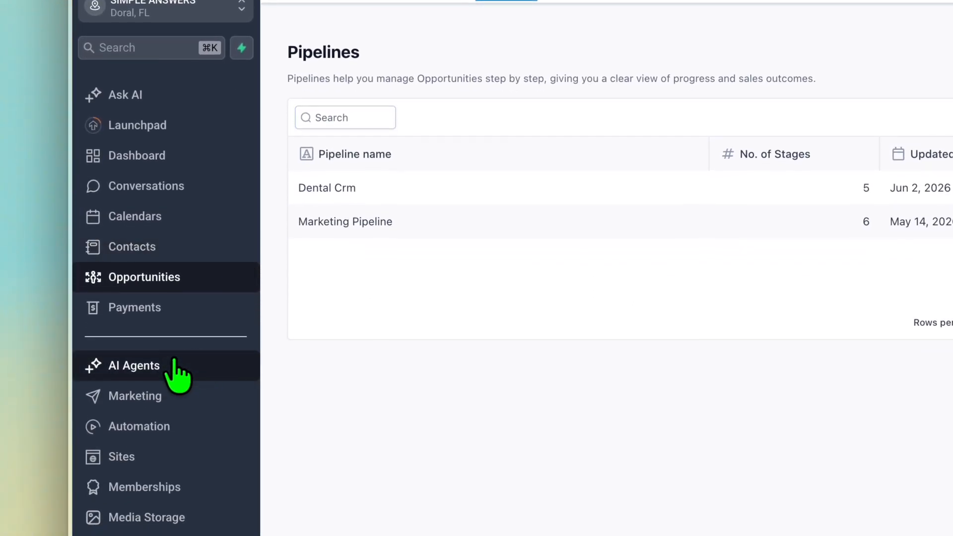
{"action": "left_click", "coordinate": [183, 357]}
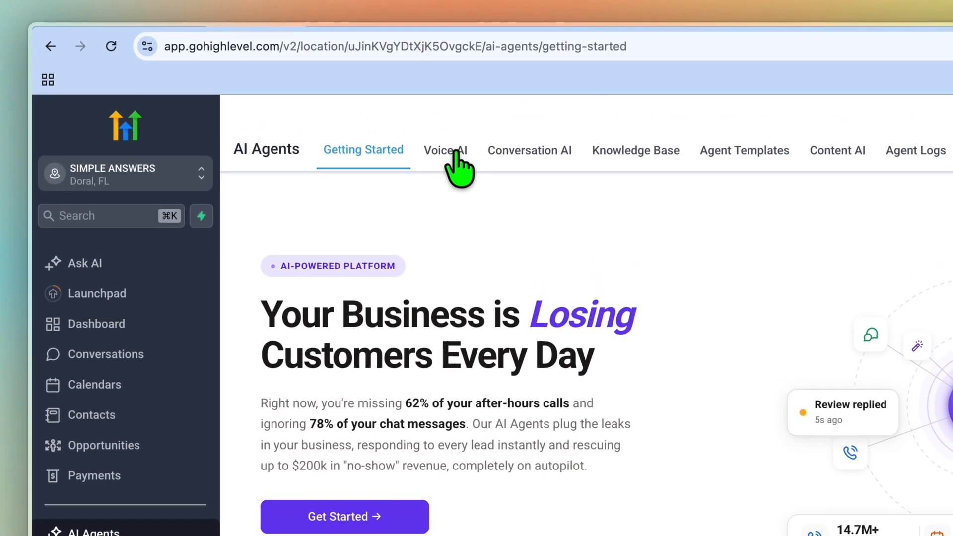
{"action": "left_click", "coordinate": [454, 154]}
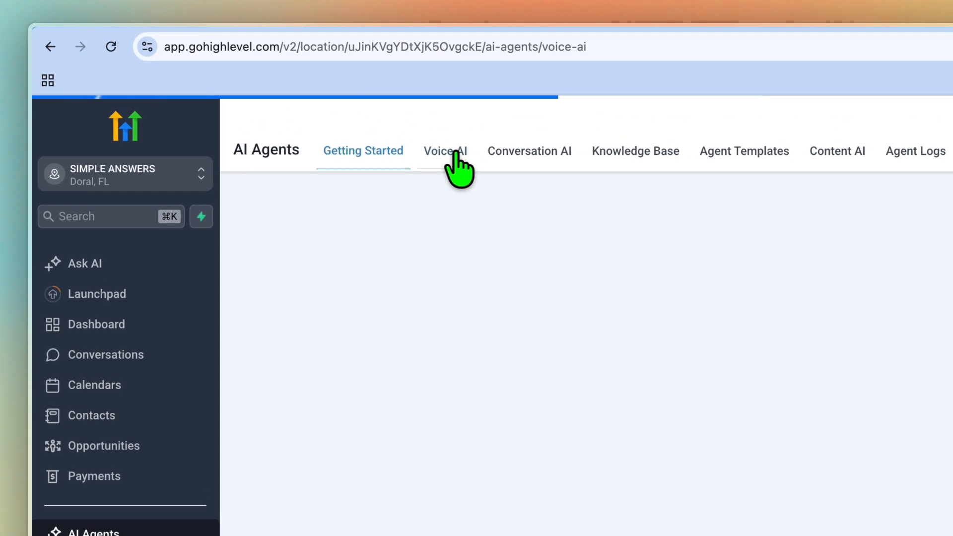
{"action": "left_click", "coordinate": [542, 164]}
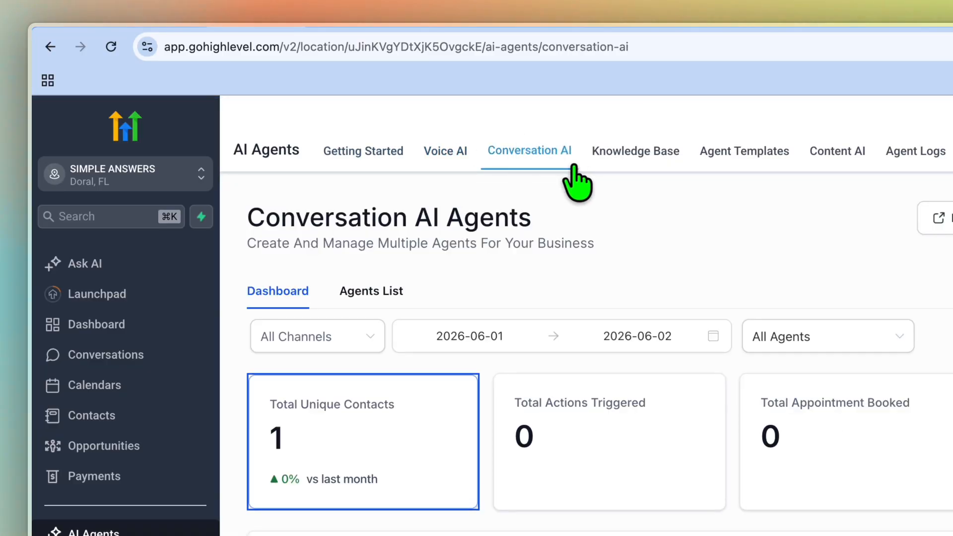